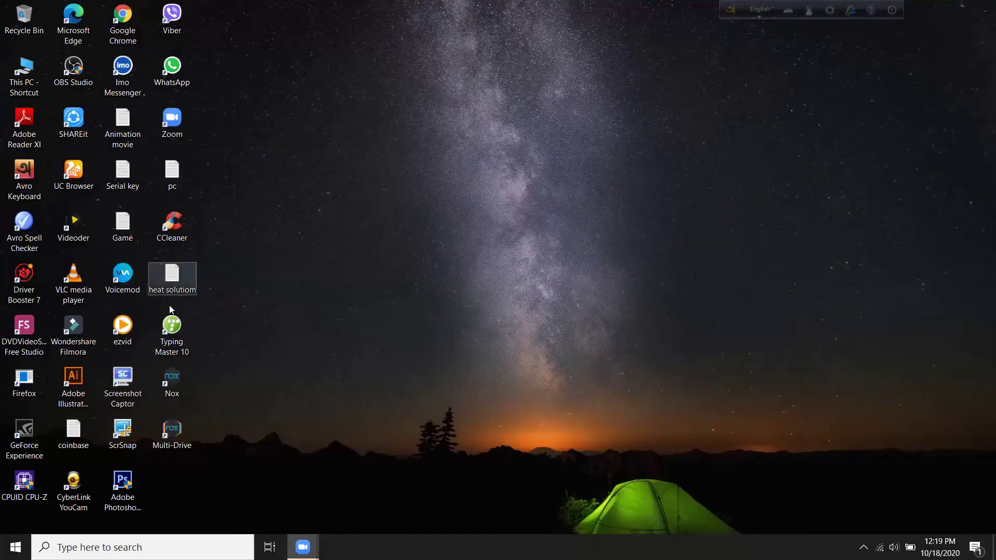
Launch Adobe Illustrator 2020 from its desktop shortcut.
double_click(79, 377)
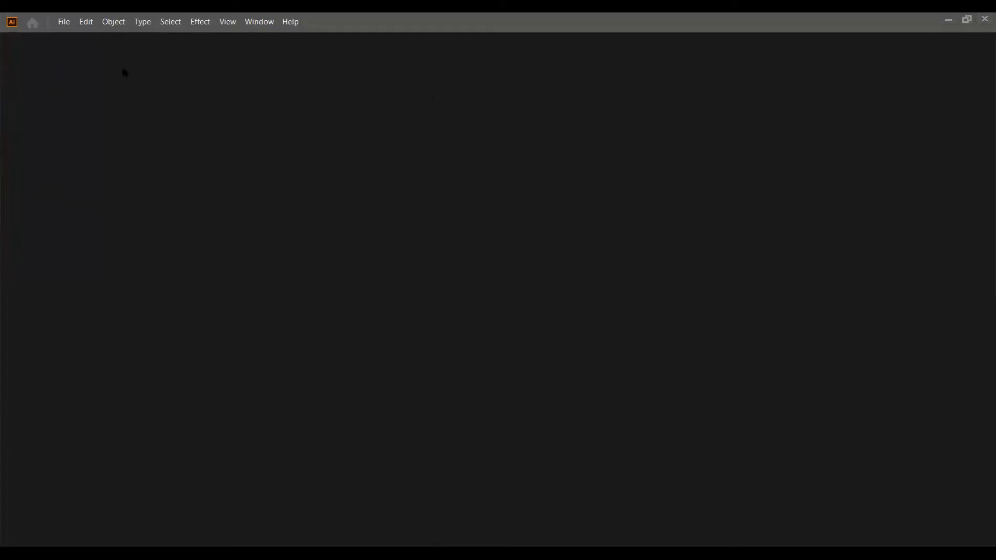
Create a new Art & Illustration document in centimetres, 60 cm wide and 60 cm high.
key(alt+f)
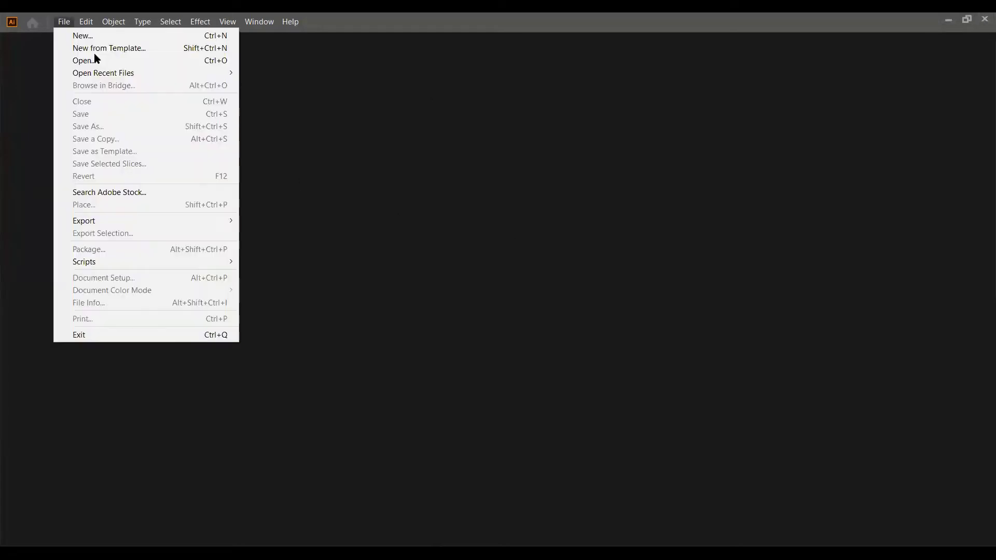
key(Down)
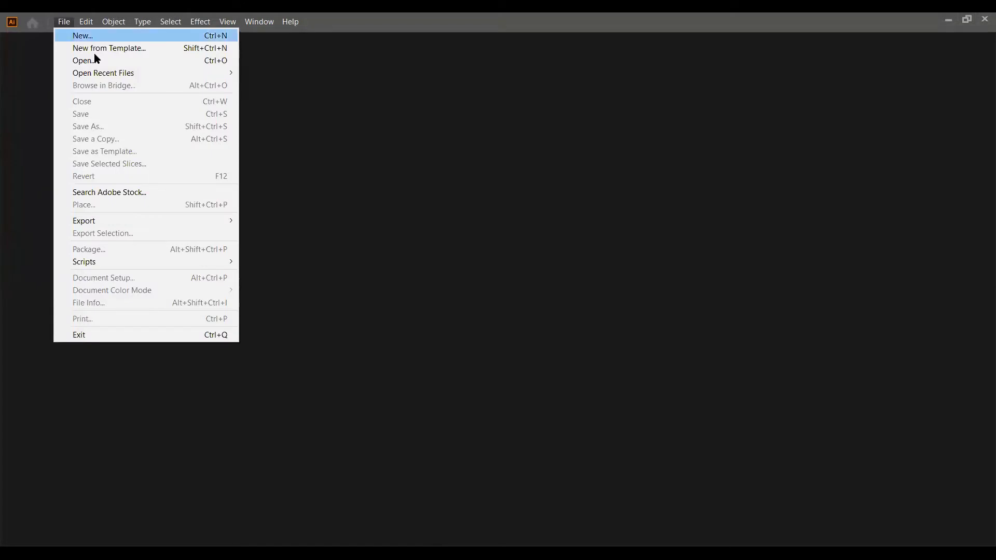
key(Return)
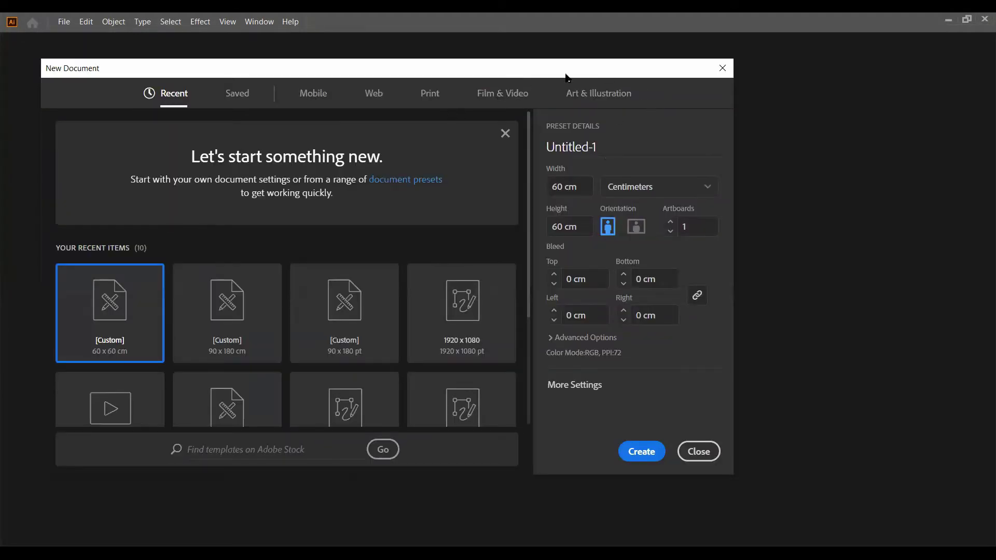
click(595, 99)
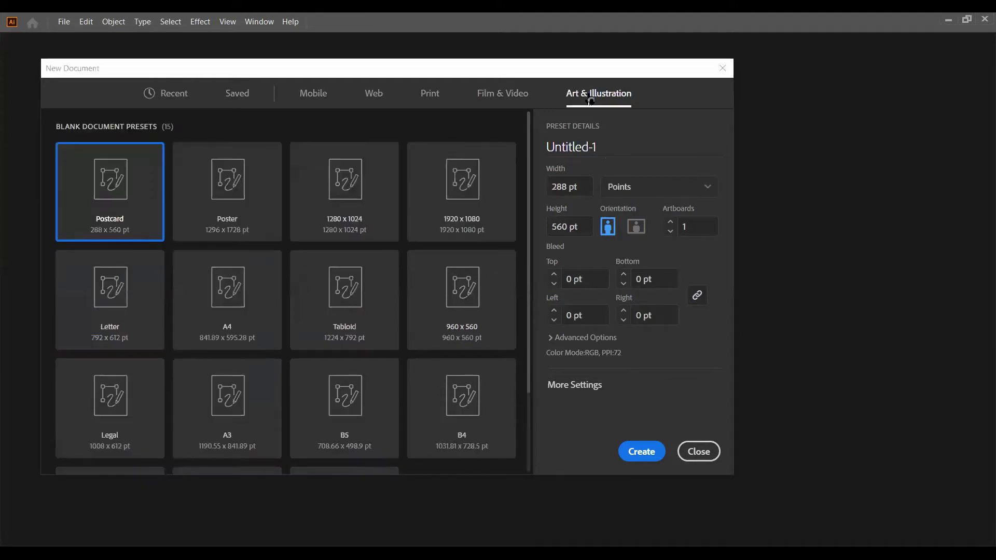
click(630, 194)
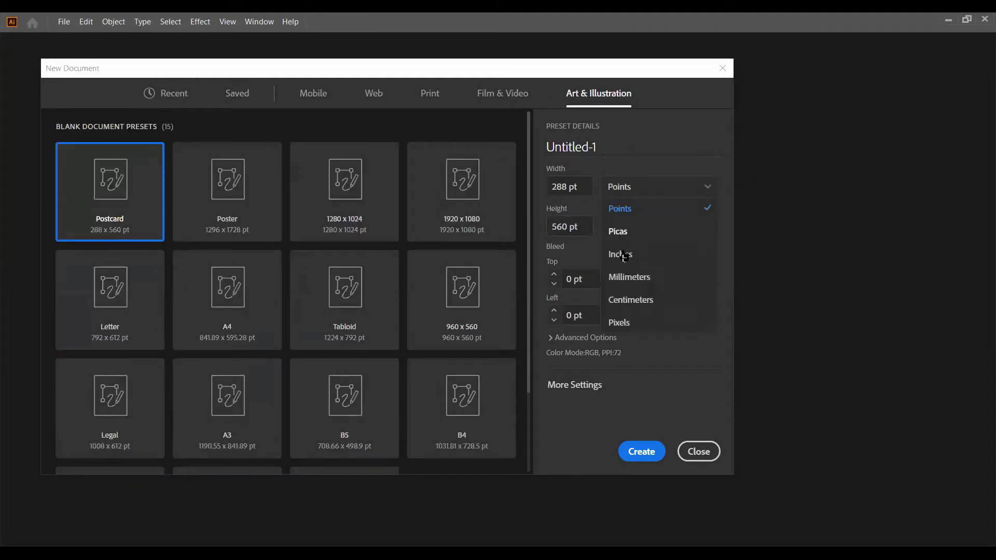
click(631, 300)
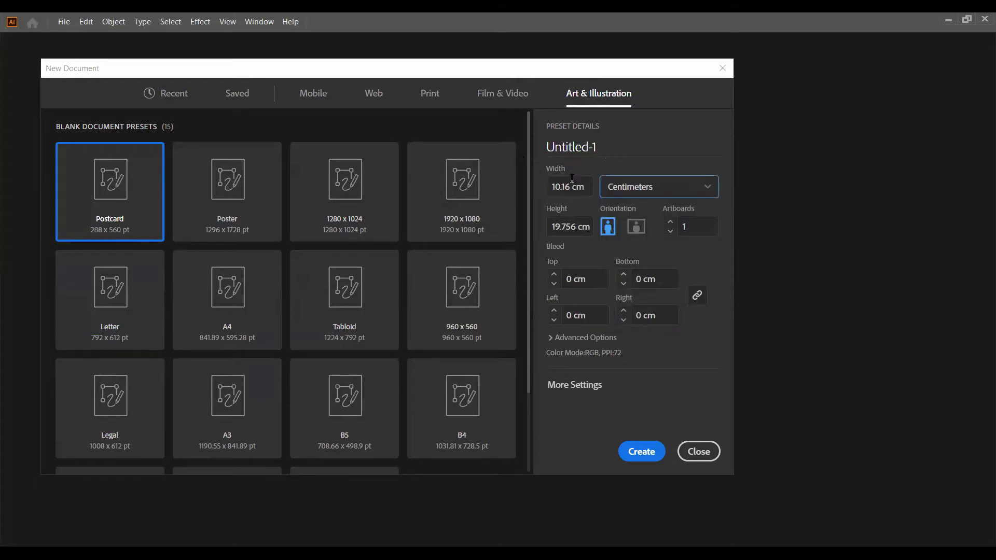
double_click(570, 184)
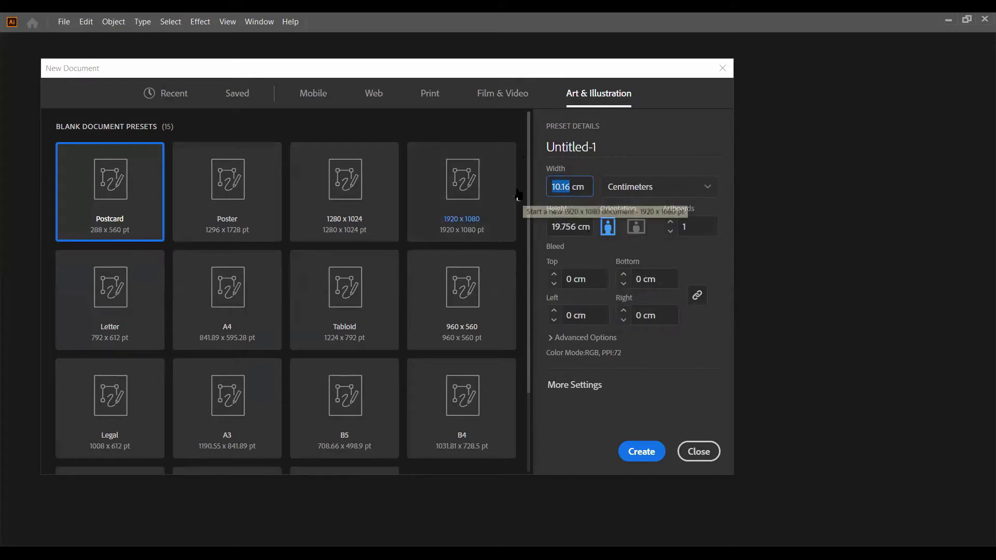
text(60)
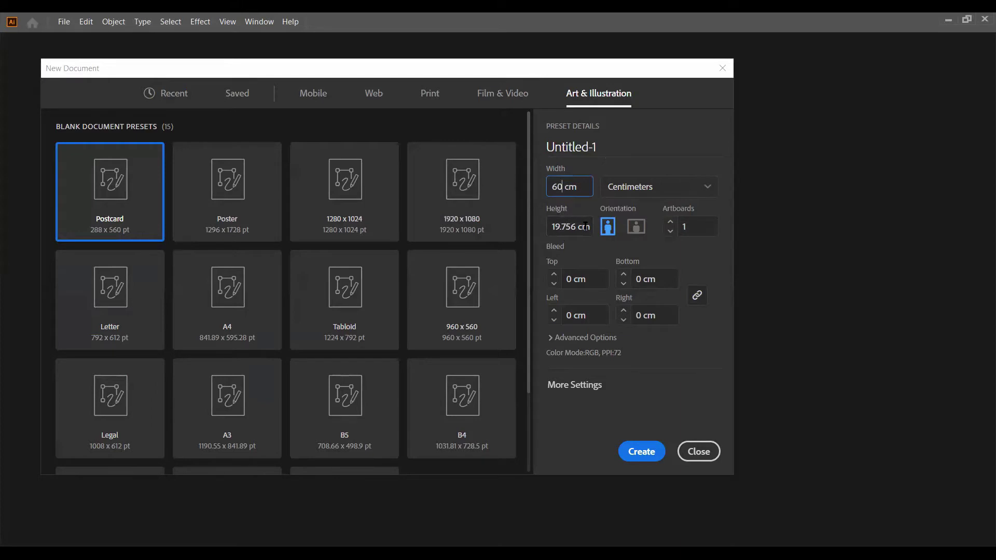
key(Tab)
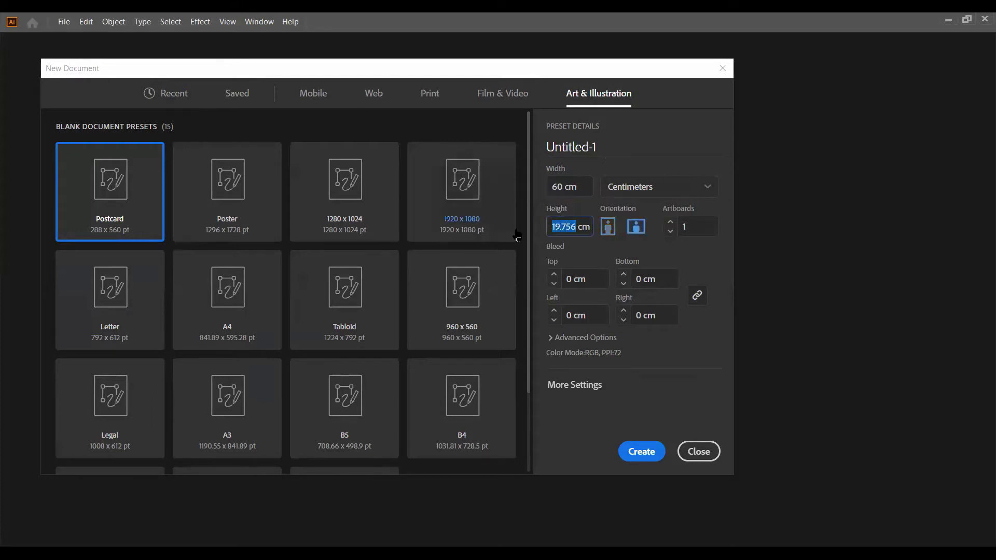
text(6)
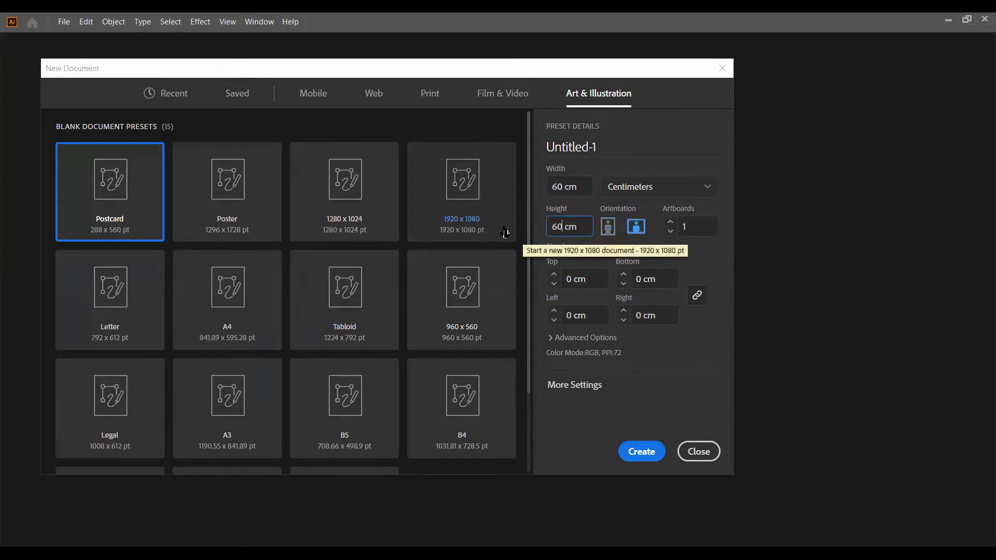
text(0)
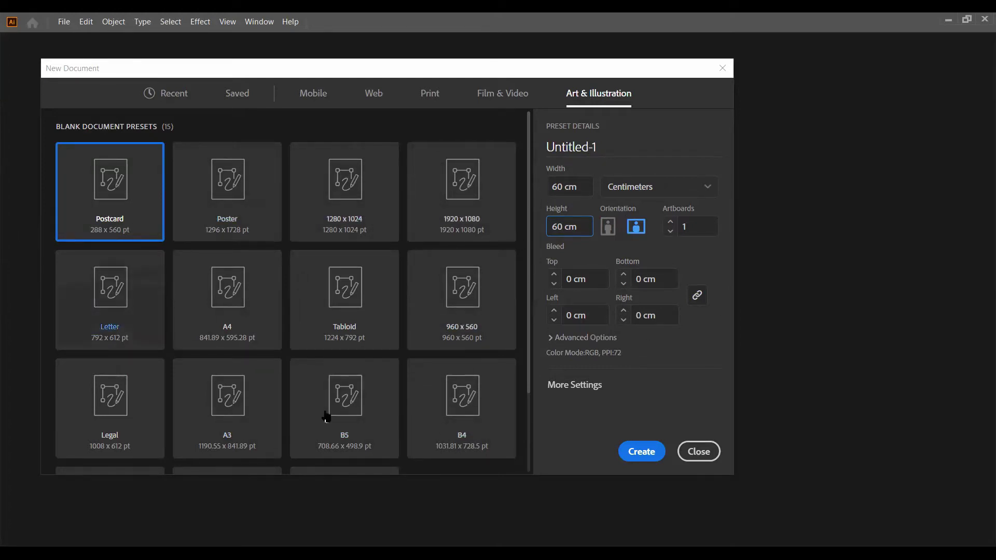
click(631, 450)
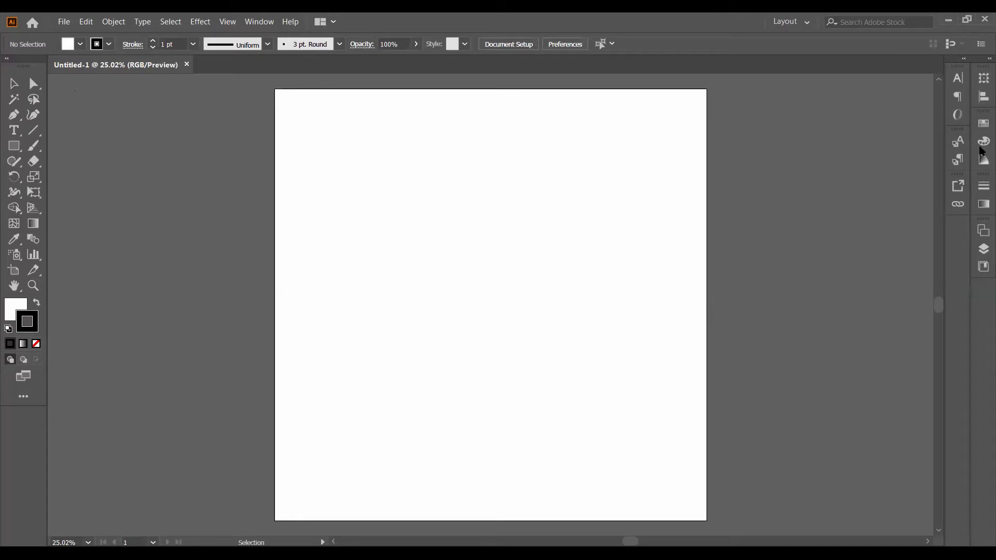
Float the Tools panel off its dock and close it.
mouse_move(24, 66)
mouse_down()
mouse_move(115, 152)
mouse_move(554, 141)
mouse_move(218, 161)
mouse_up()
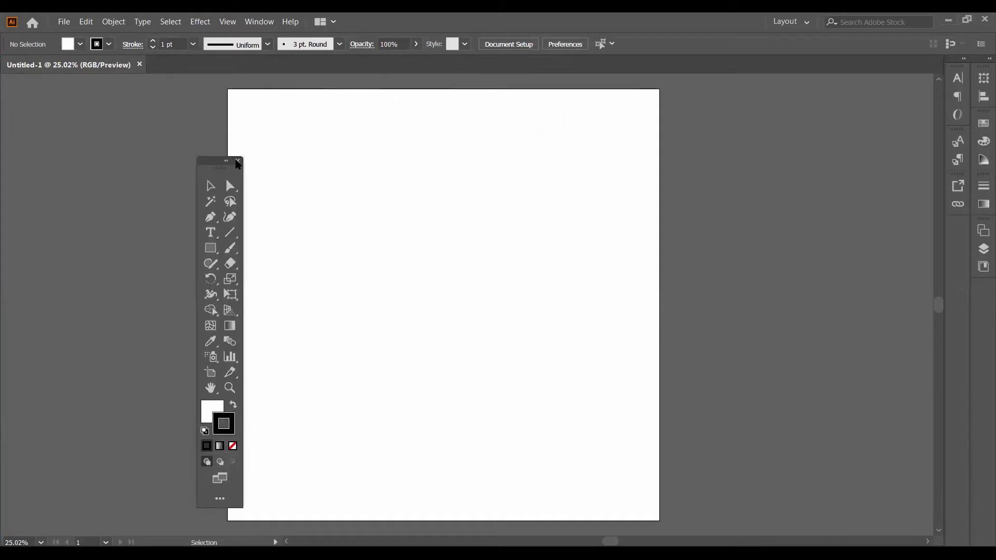
click(238, 162)
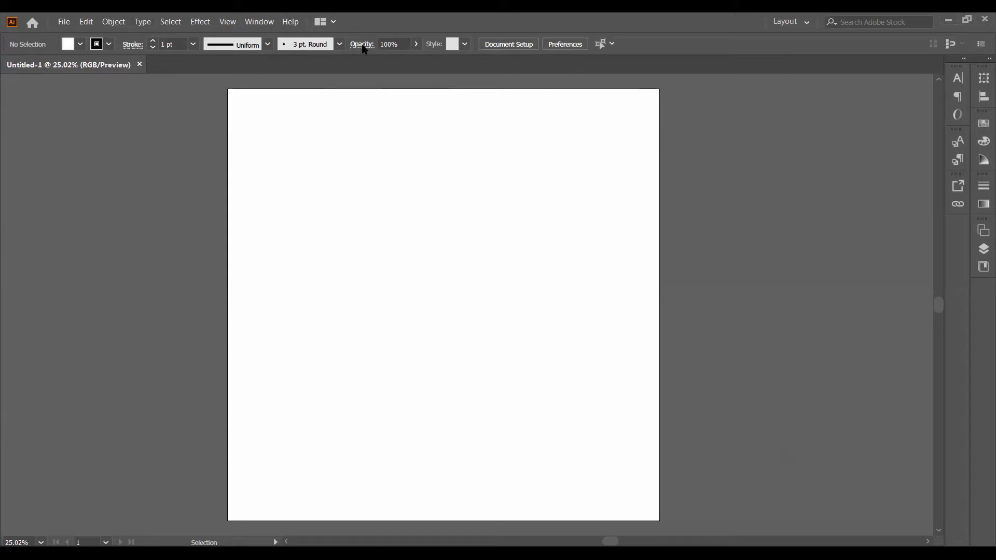
Restore the Basic toolbar in two columns and move it to the far left.
click(251, 19)
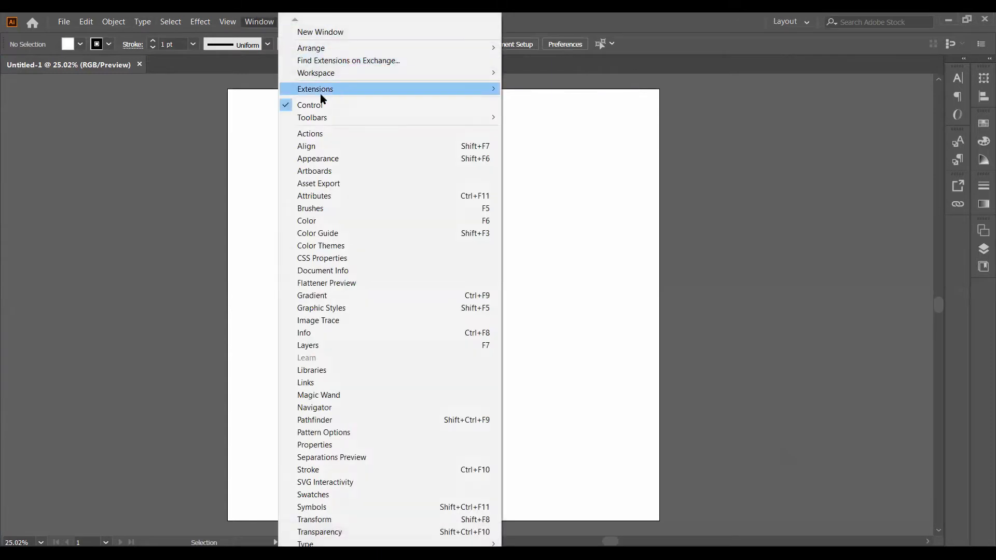
mouse_move(312, 118)
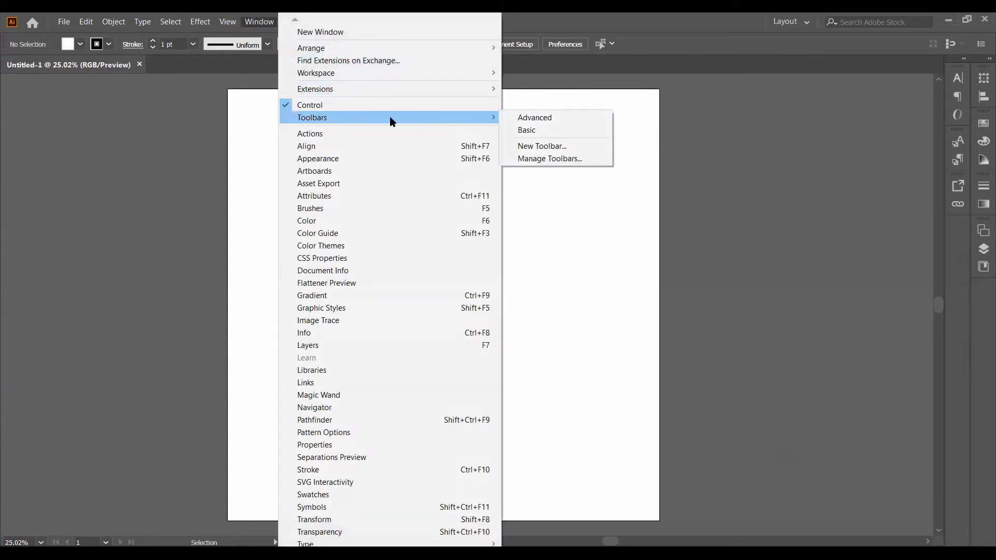
click(543, 131)
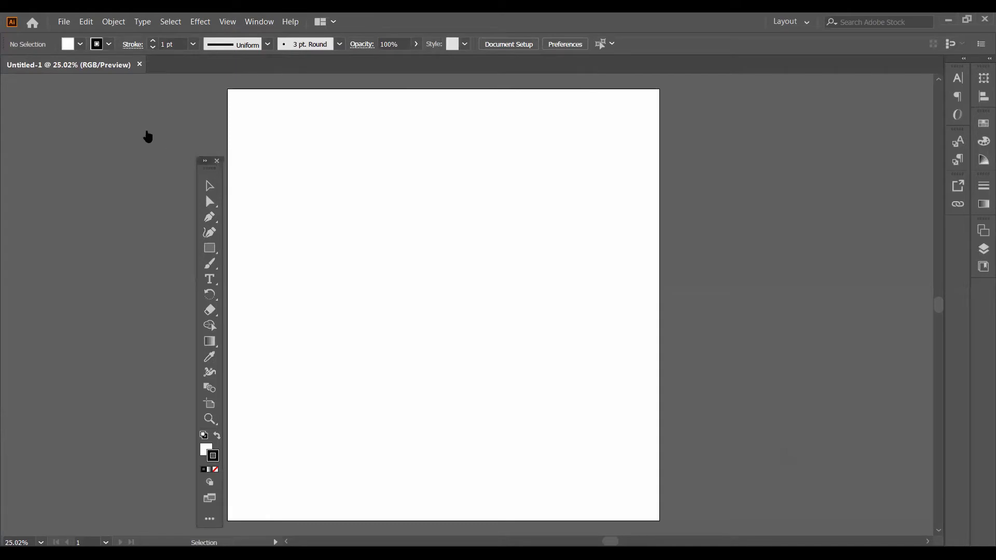
click(207, 161)
drag(213, 165, 61, 120)
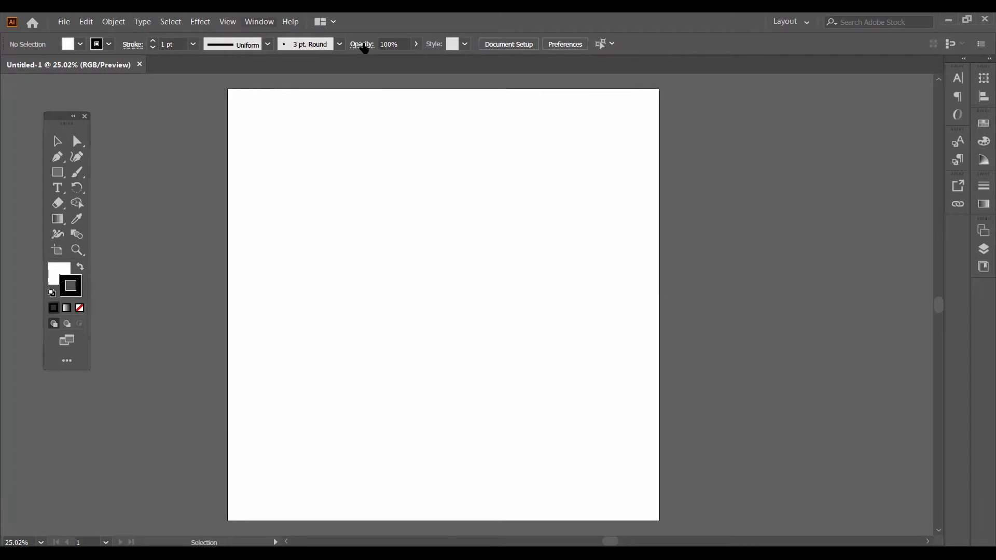
Switch to the Advanced toolbar and dock it along the left edge.
click(259, 21)
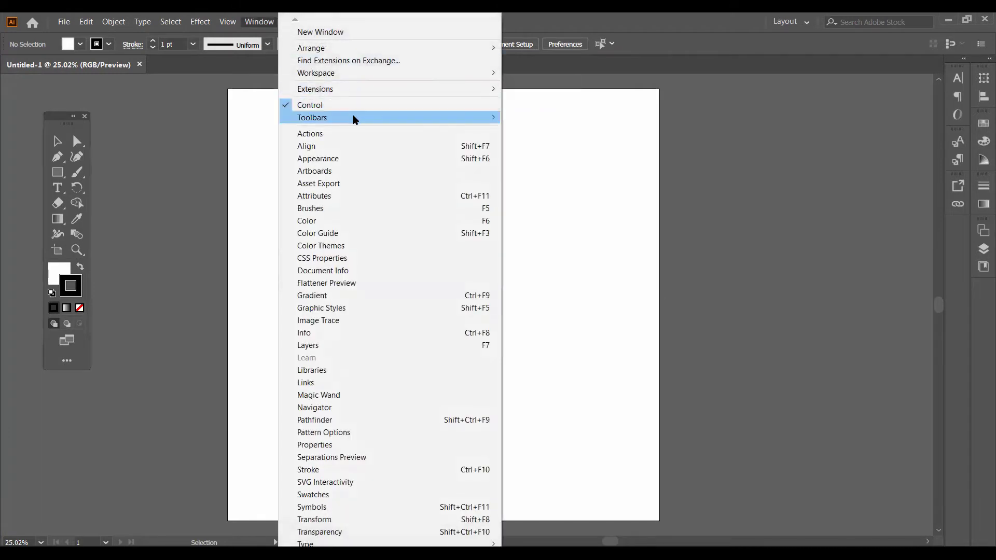
mouse_move(353, 118)
click(529, 119)
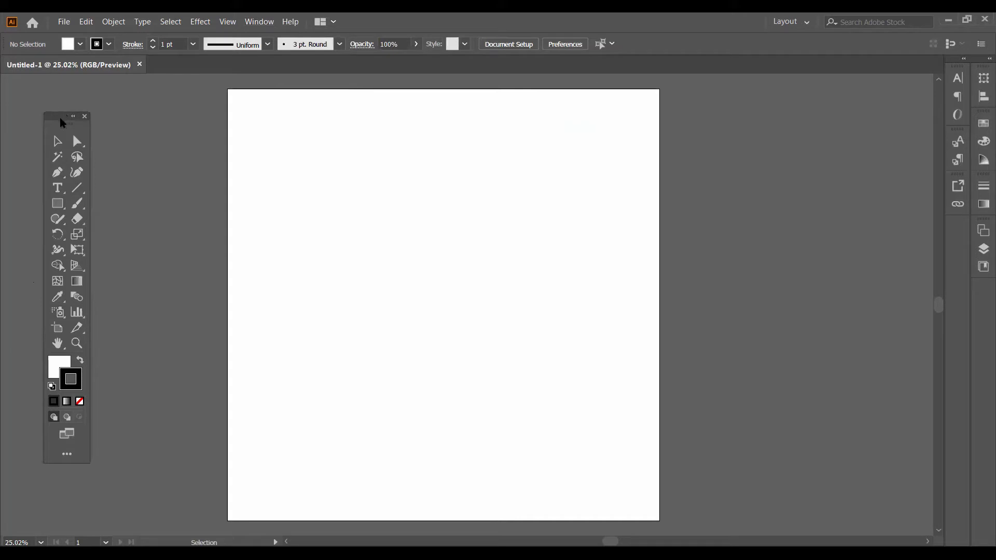
drag(61, 121, 558, 149)
mouse_move(559, 150)
mouse_down()
mouse_move(656, 141)
mouse_move(73, 96)
mouse_move(4, 79)
mouse_move(3, 152)
mouse_up()
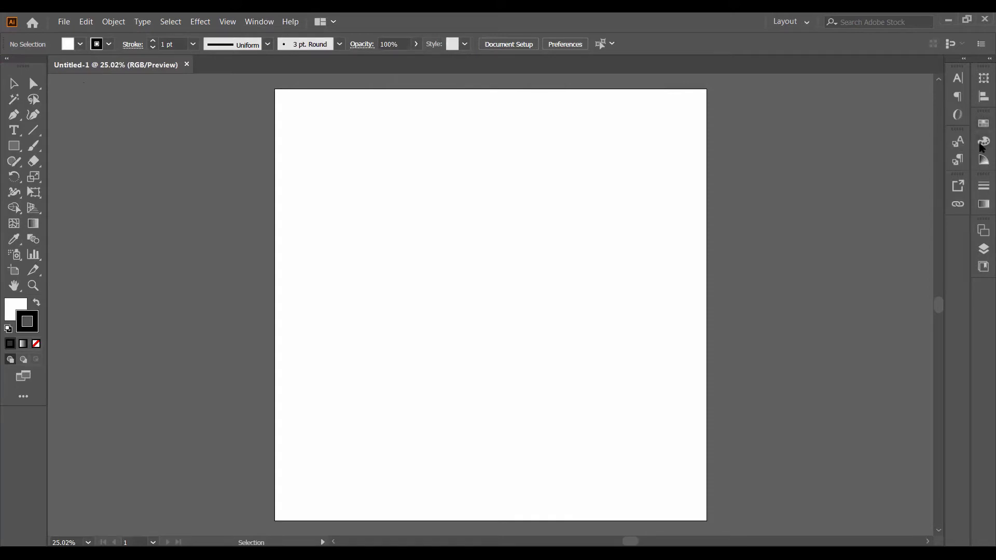
click(250, 21)
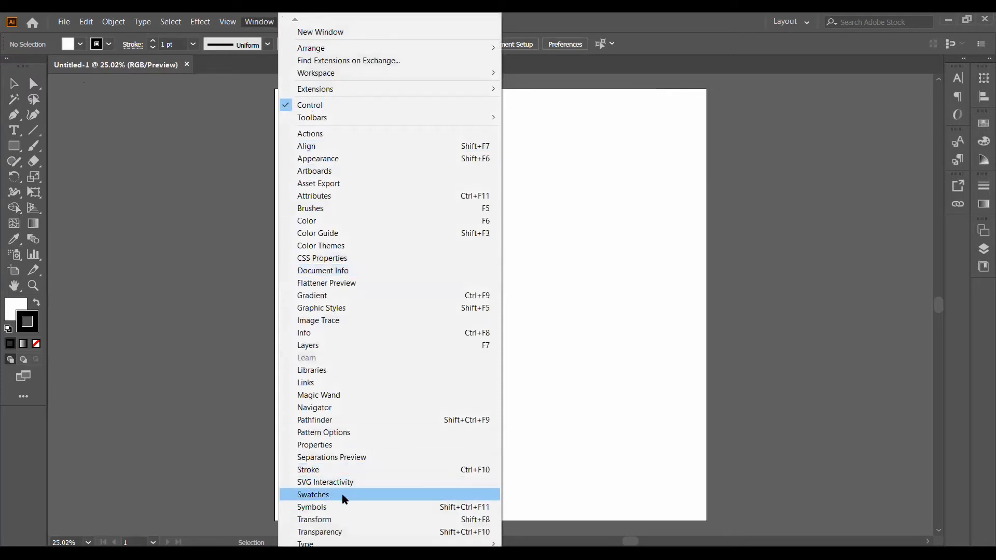
click(880, 253)
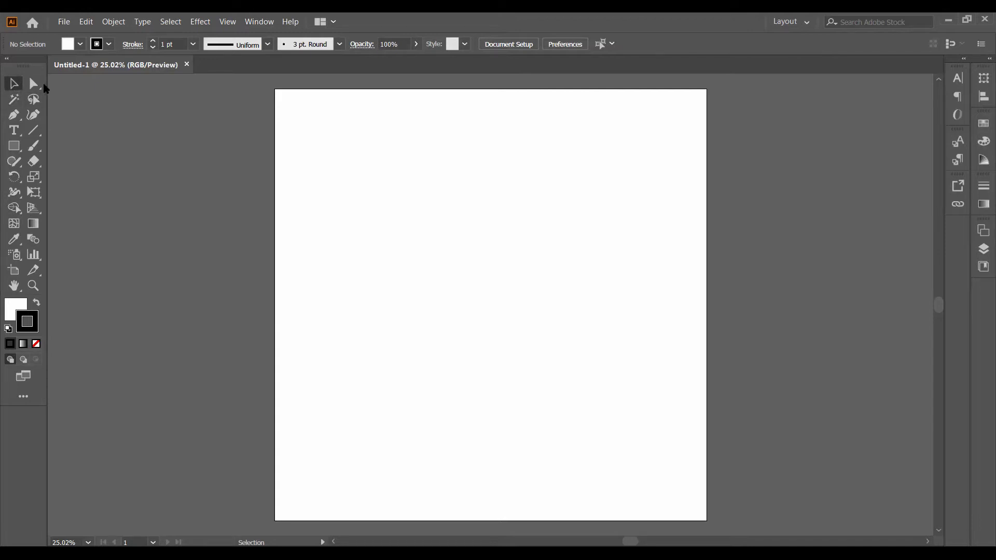
click(38, 85)
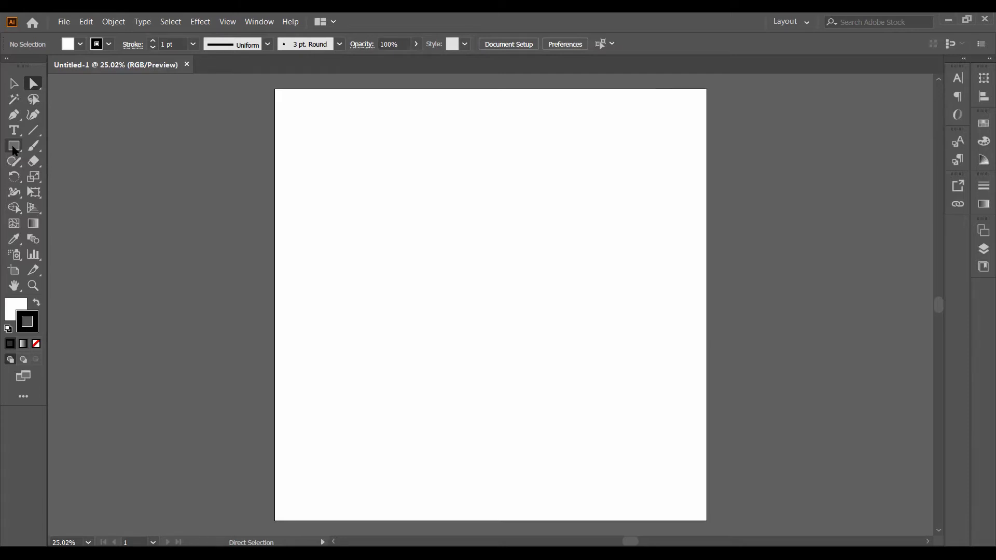
Draw a wide rectangle of about 38.09 × 21.60 cm, then delete it.
click(14, 148)
drag(349, 207, 625, 361)
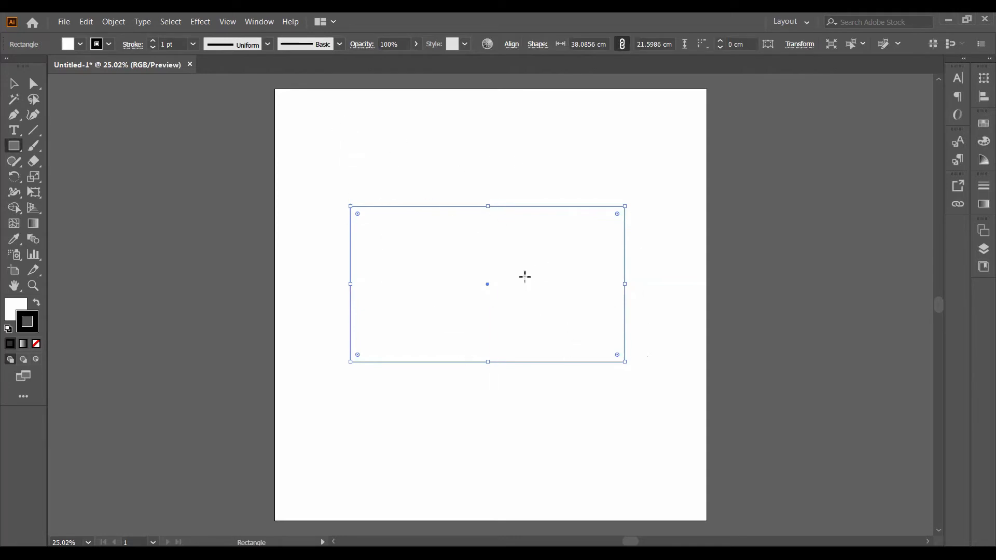
key(Delete)
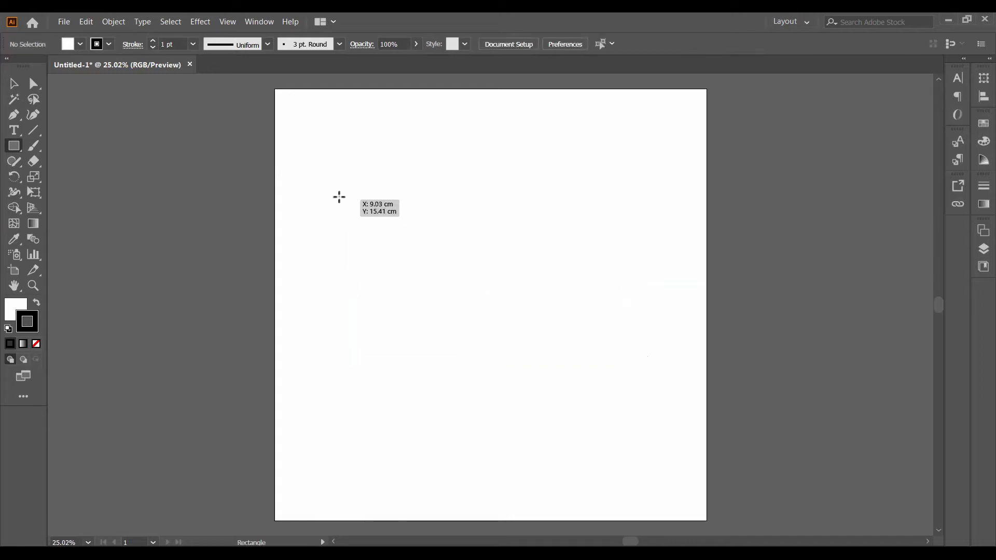
Draw a square of about 36.47 cm on the artboard.
drag(361, 188, 622, 437)
scroll(343, 243, down, 1)
scroll(343, 243, down, 1)
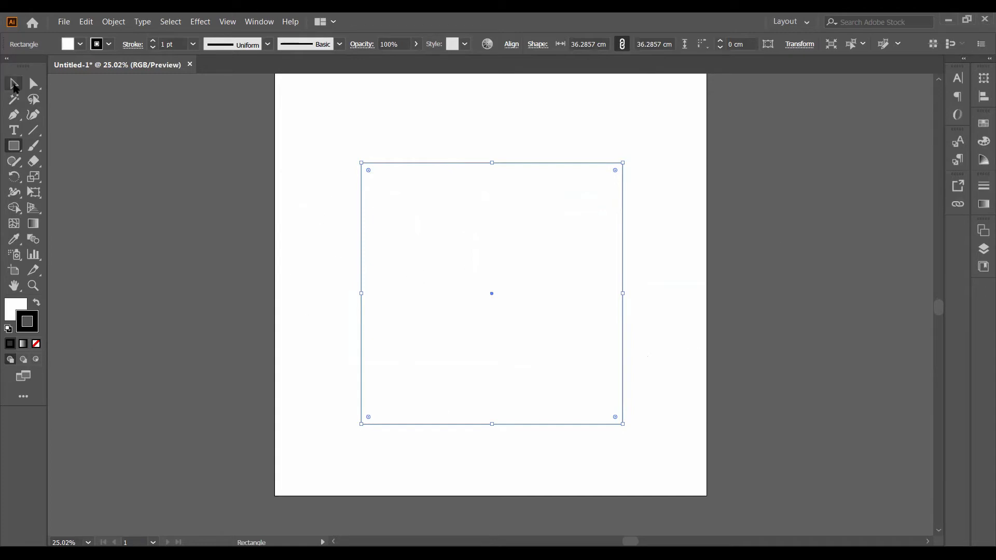
Reposition and resize the square in the upper middle, then select its top-left anchor point.
click(13, 84)
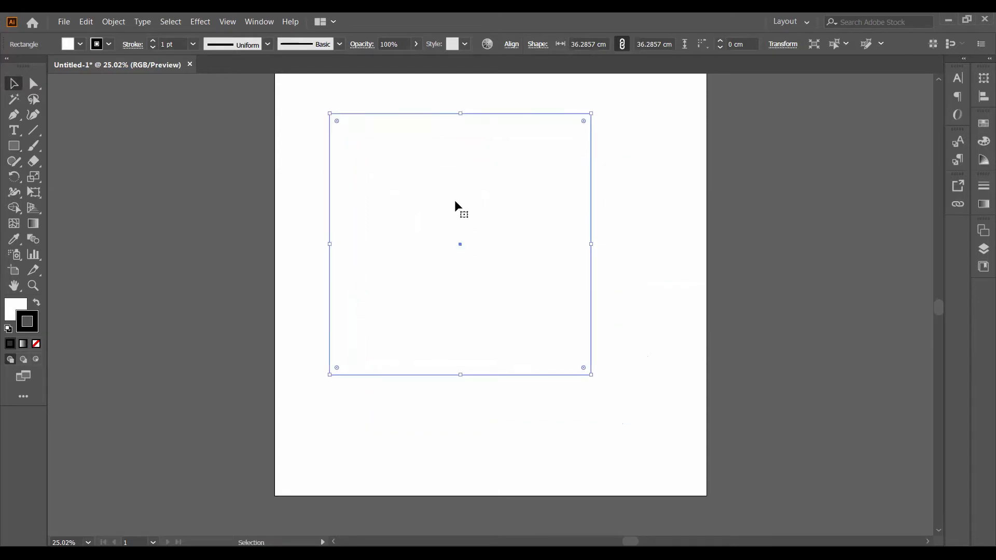
drag(456, 207, 476, 264)
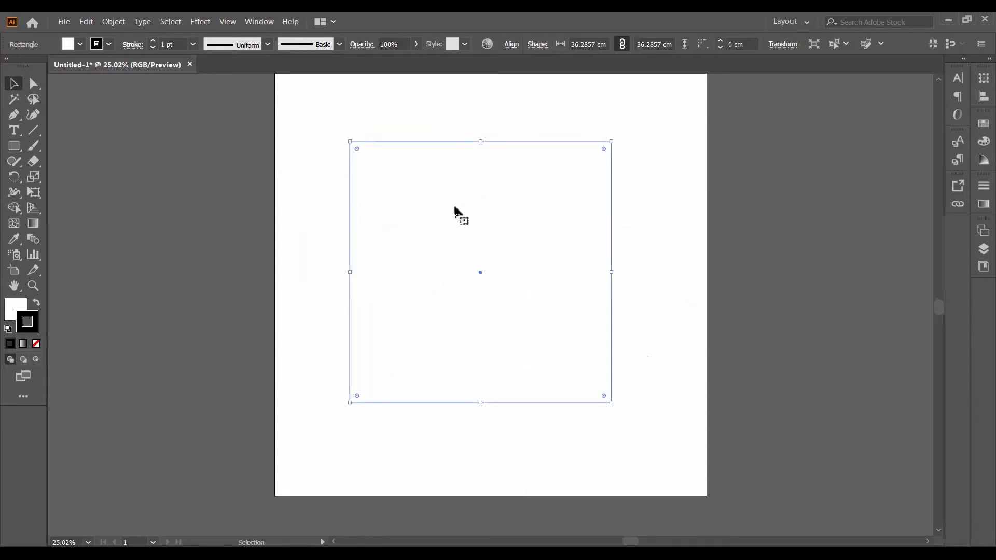
drag(456, 213, 443, 117)
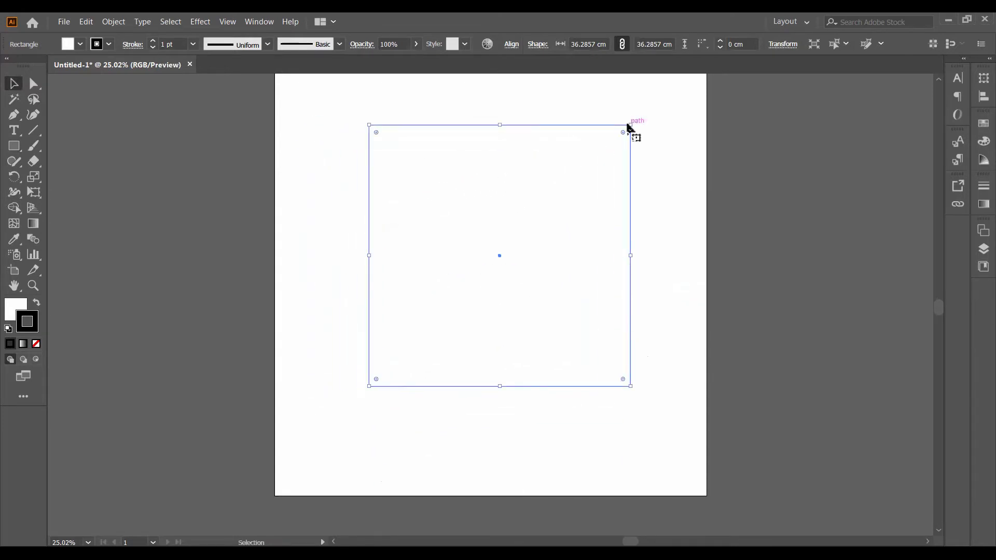
mouse_move(630, 125)
mouse_down()
mouse_move(590, 178)
mouse_move(632, 124)
mouse_up()
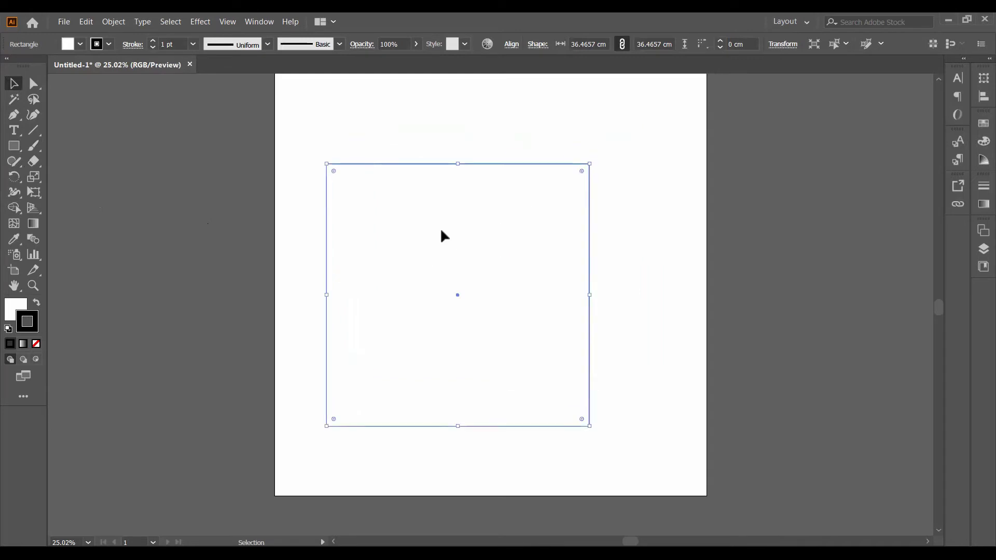
drag(440, 232, 474, 196)
click(27, 87)
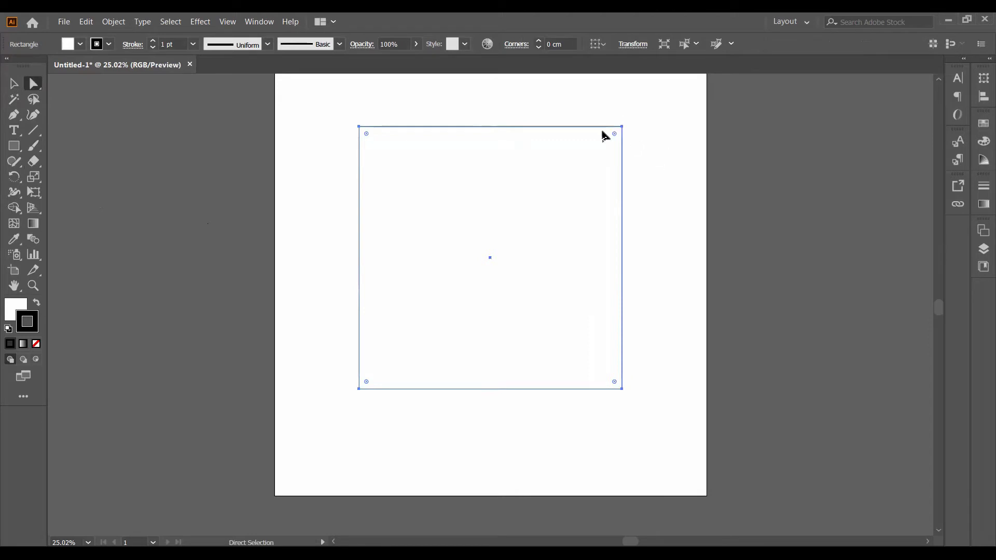
click(357, 126)
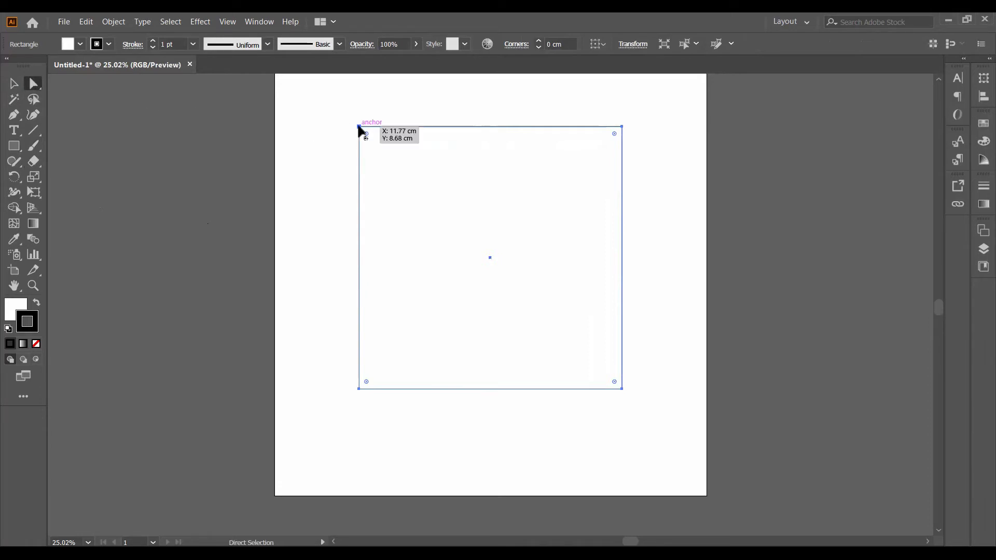
Drag the square's top-left anchor inward to skew the frame.
drag(358, 127, 366, 135)
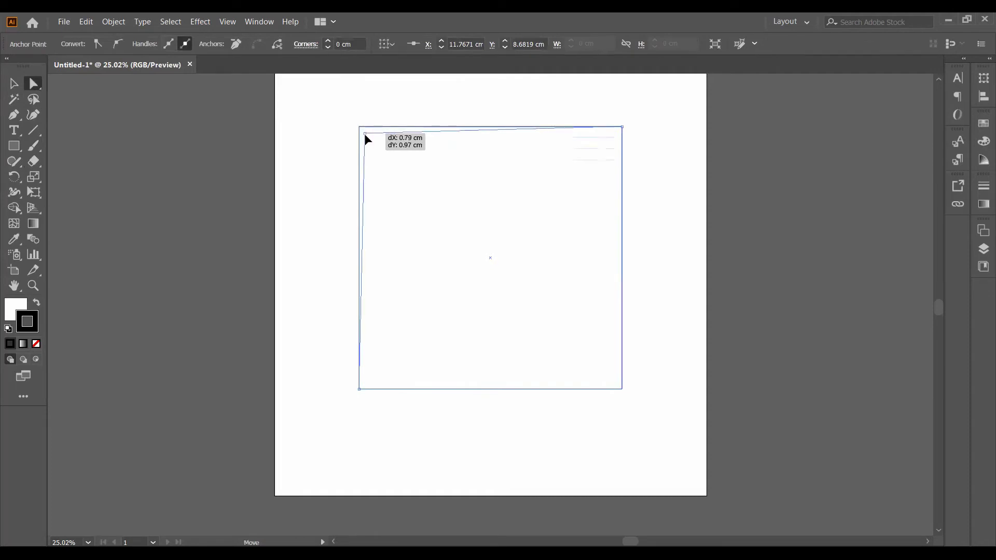
drag(365, 134, 419, 189)
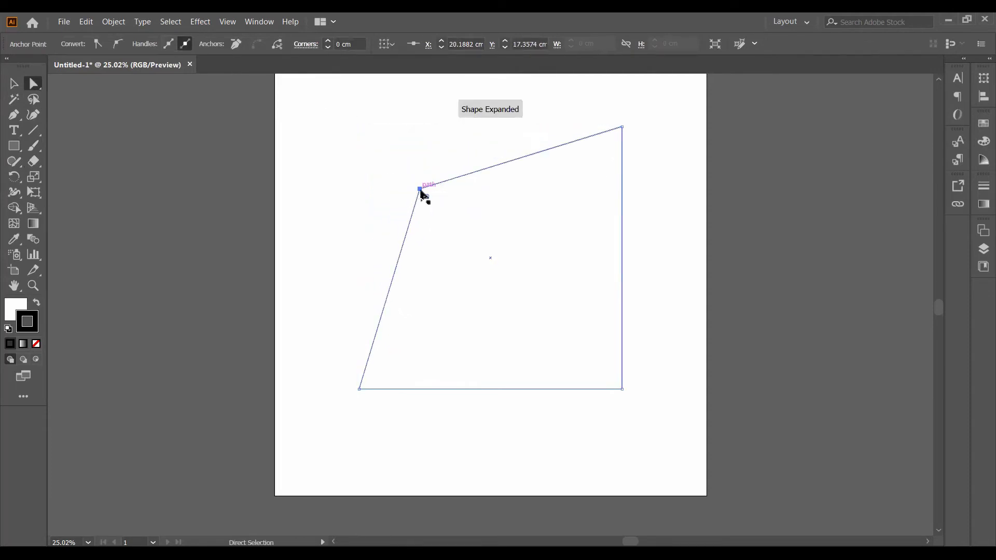
drag(420, 190, 372, 155)
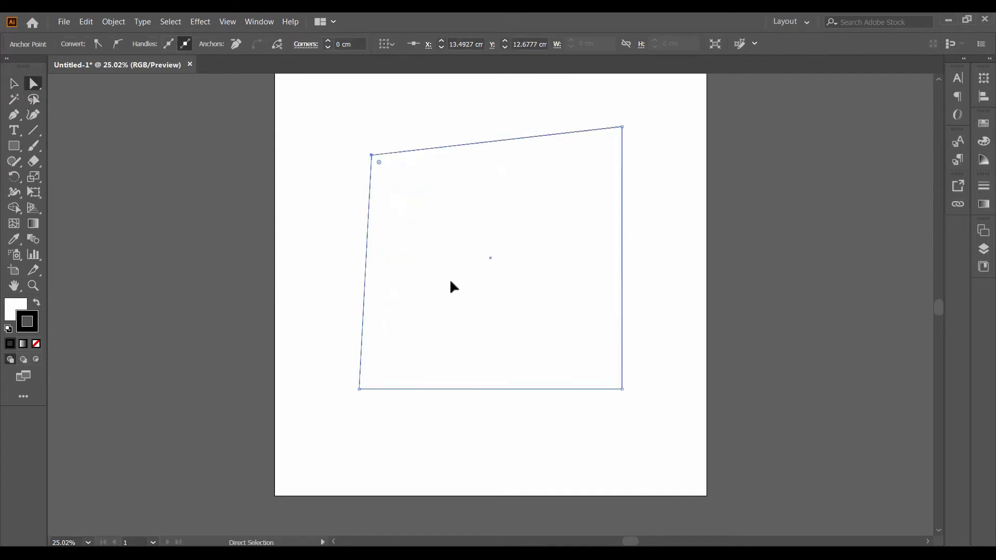
Undo the corner edits and move the restored square up and to the right.
key(ctrl+z)
key(ctrl+z)
key(ctrl+z)
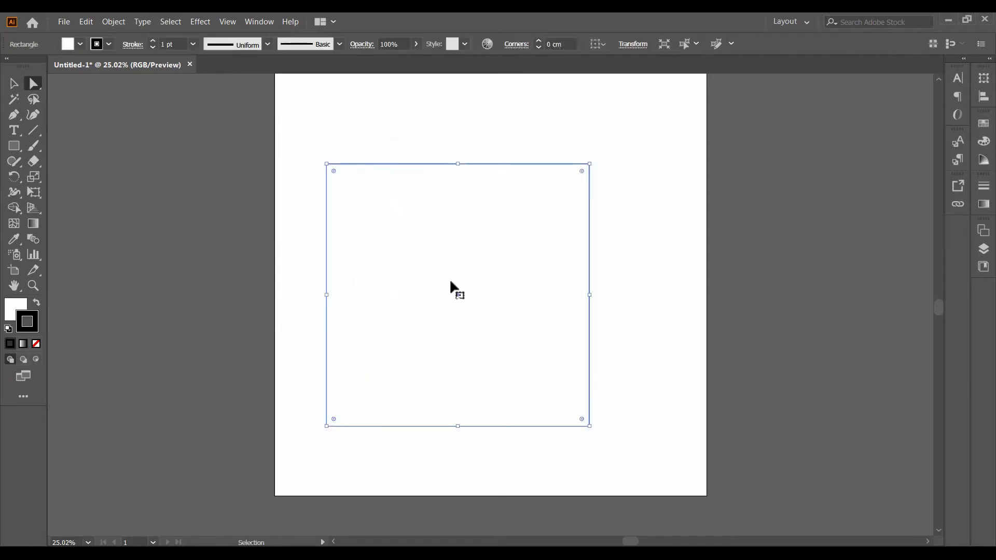
click(14, 83)
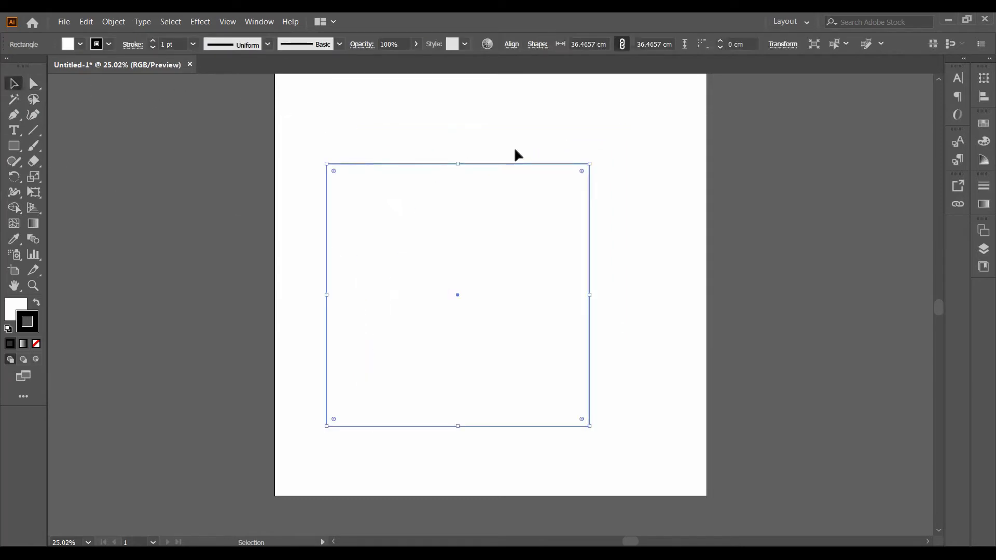
drag(470, 232, 489, 197)
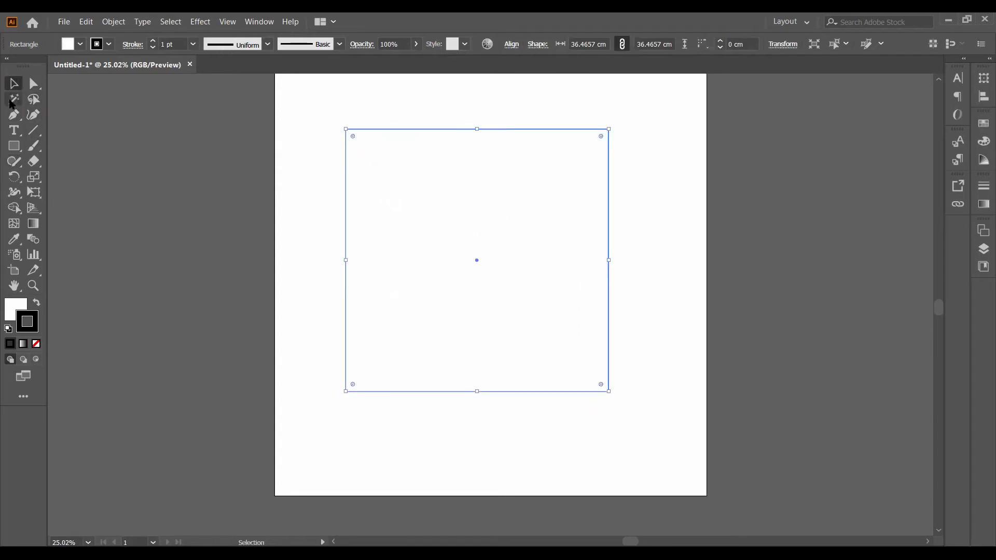
click(15, 132)
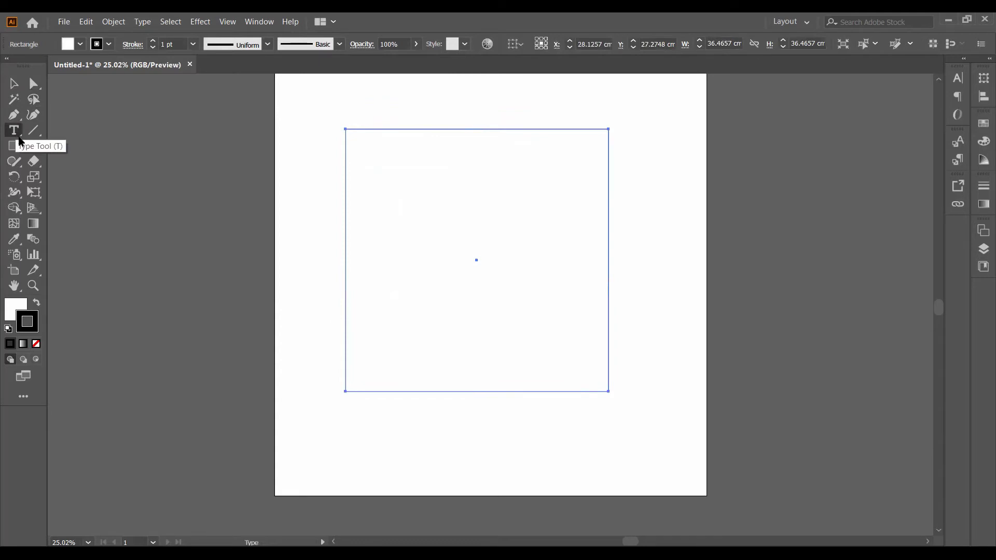
Type 'asfwer' below the square, set it to 72 pt, and stretch it to about 76 pt.
click(334, 424)
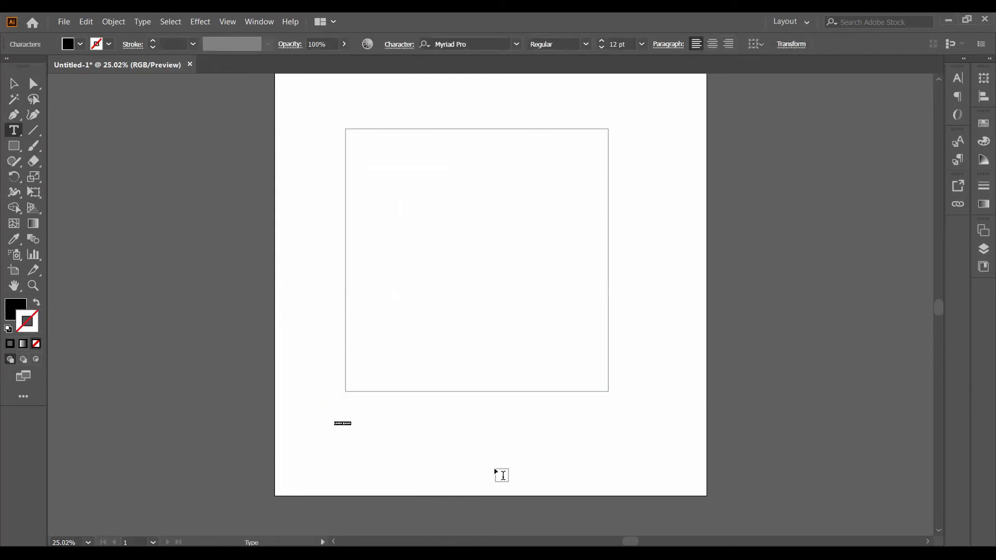
text(asfwer)
click(13, 83)
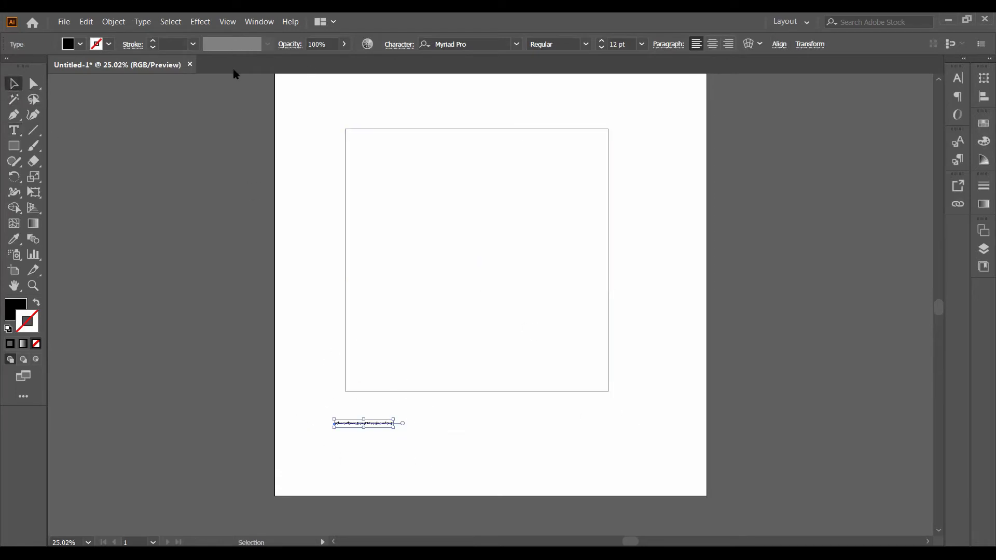
click(641, 44)
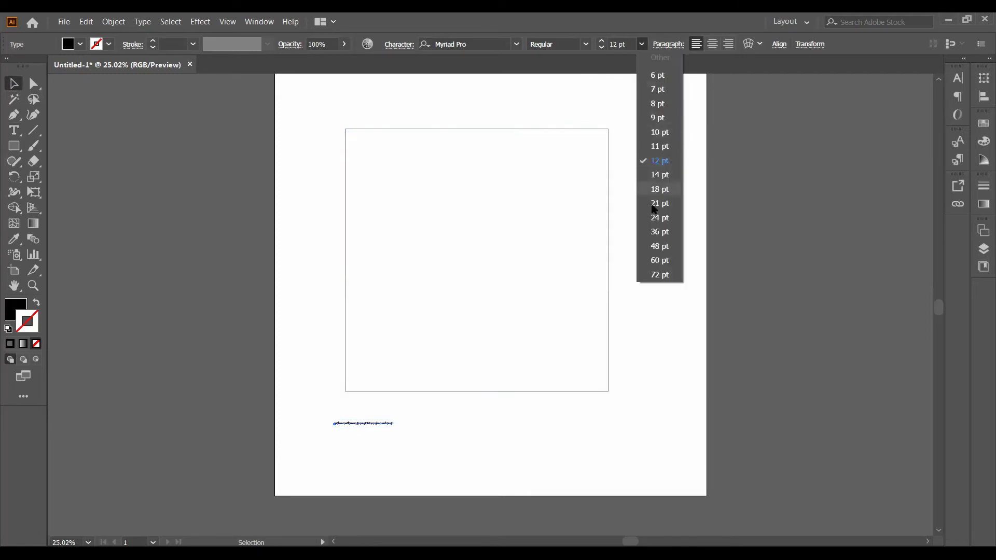
click(656, 275)
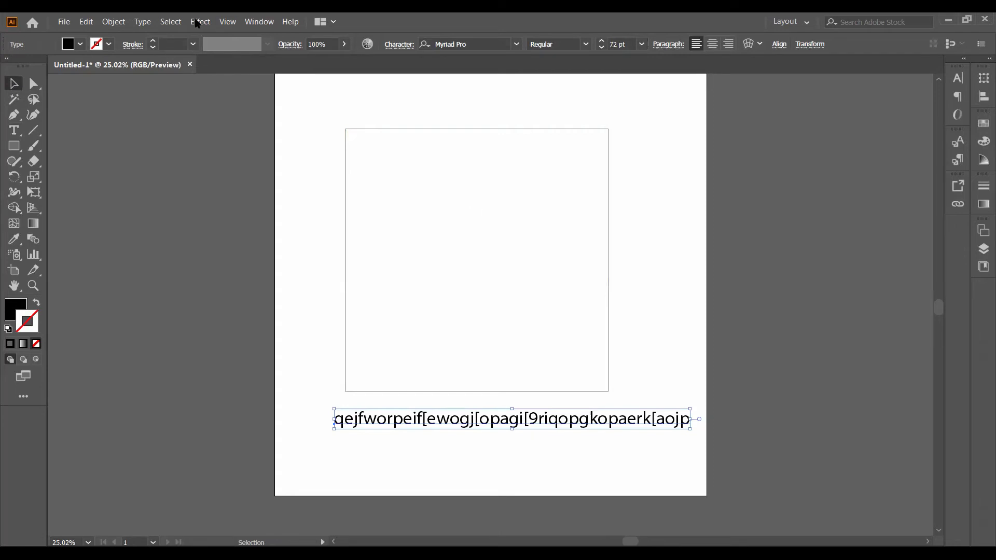
drag(333, 426, 311, 444)
shift+click(334, 432)
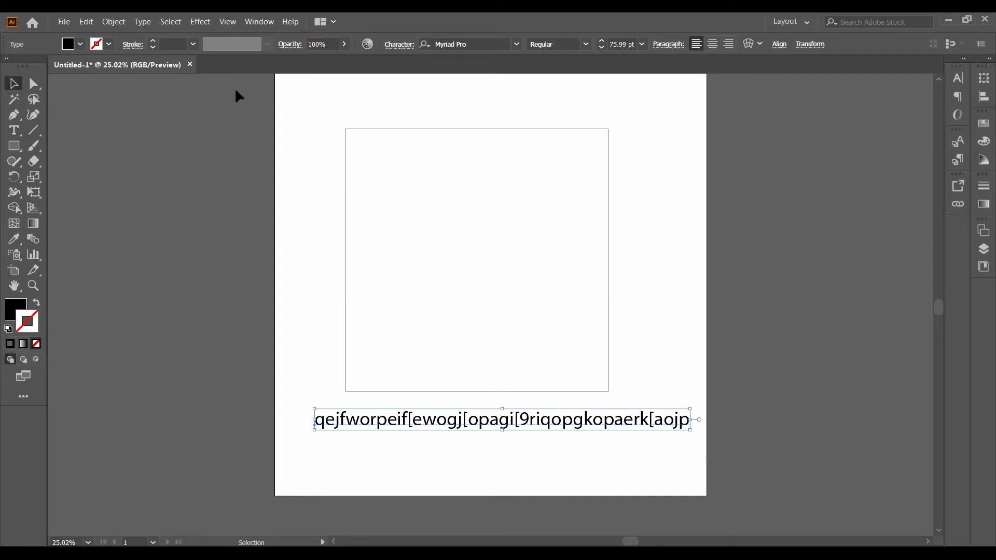
Apply the Angie BareFoot font to the text line.
click(516, 45)
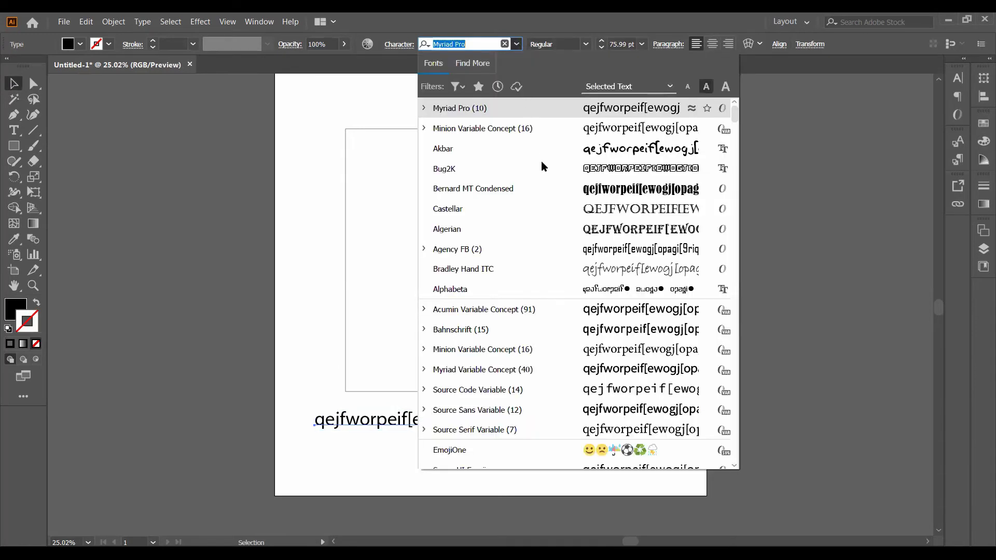
scroll(556, 194, down, 4)
scroll(555, 194, down, 4)
scroll(556, 194, down, 4)
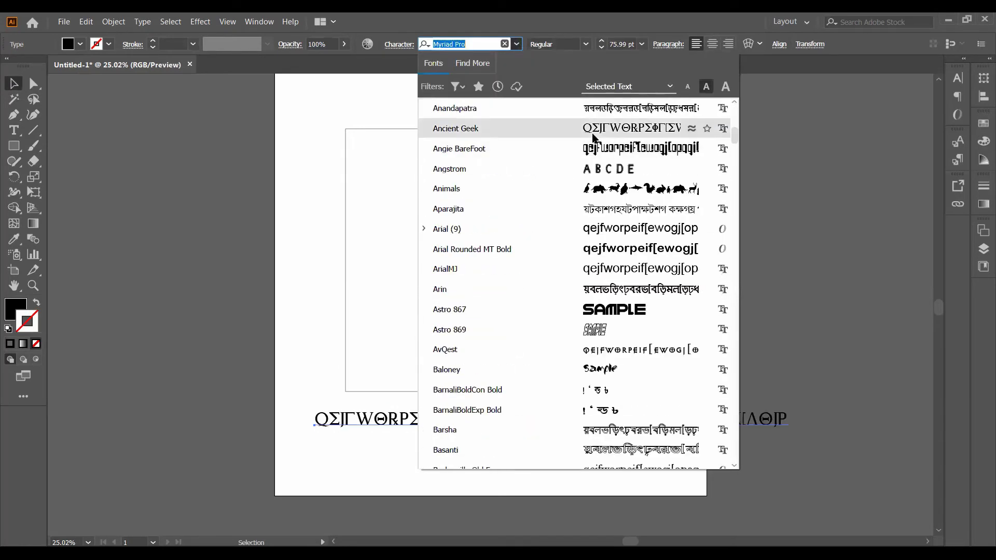
scroll(578, 172, down, 2)
scroll(578, 172, up, 2)
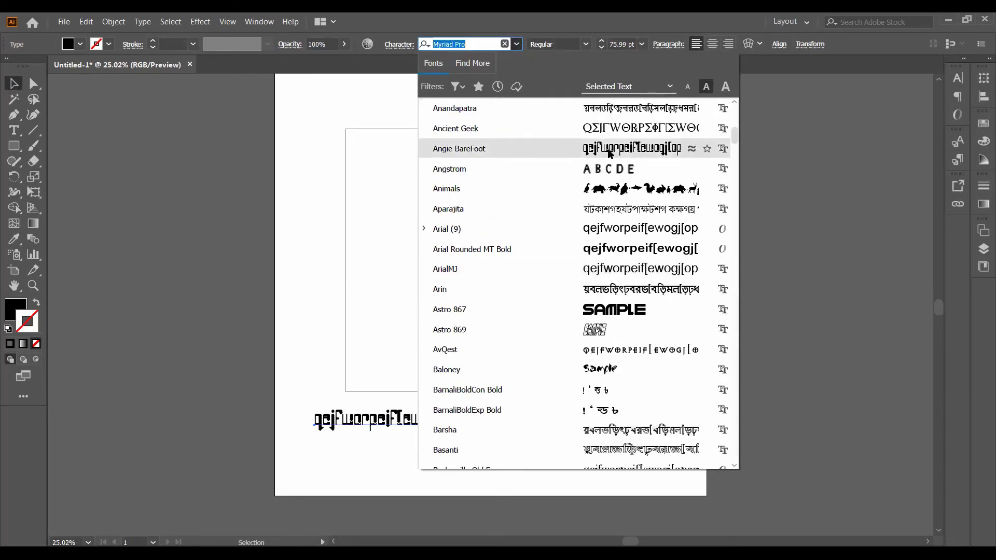
click(605, 148)
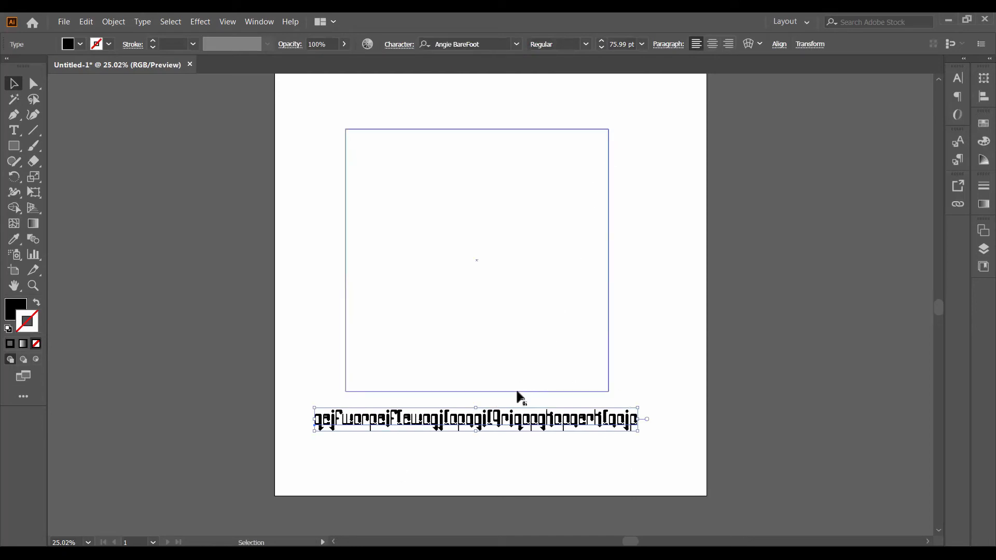
Fill the text with a dark green swatch.
click(80, 45)
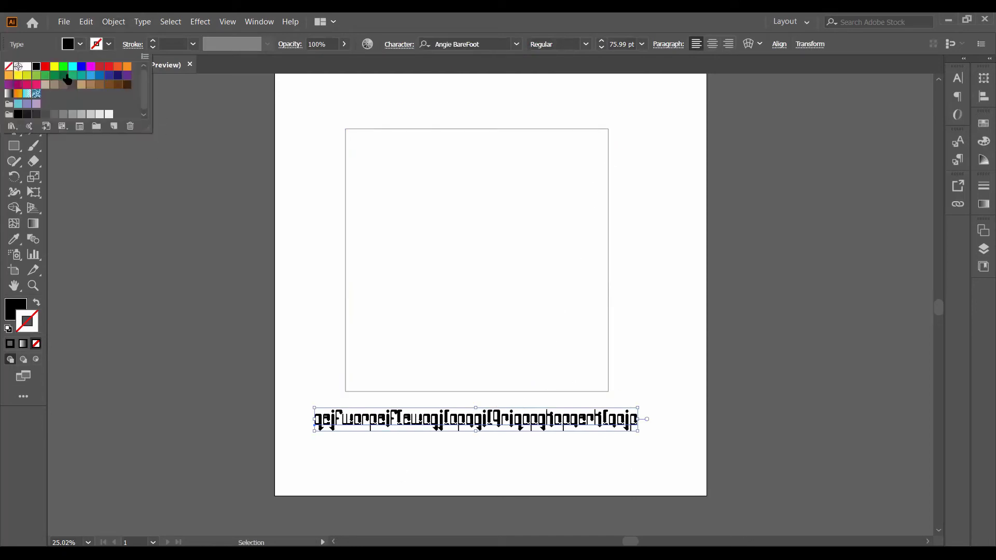
click(64, 76)
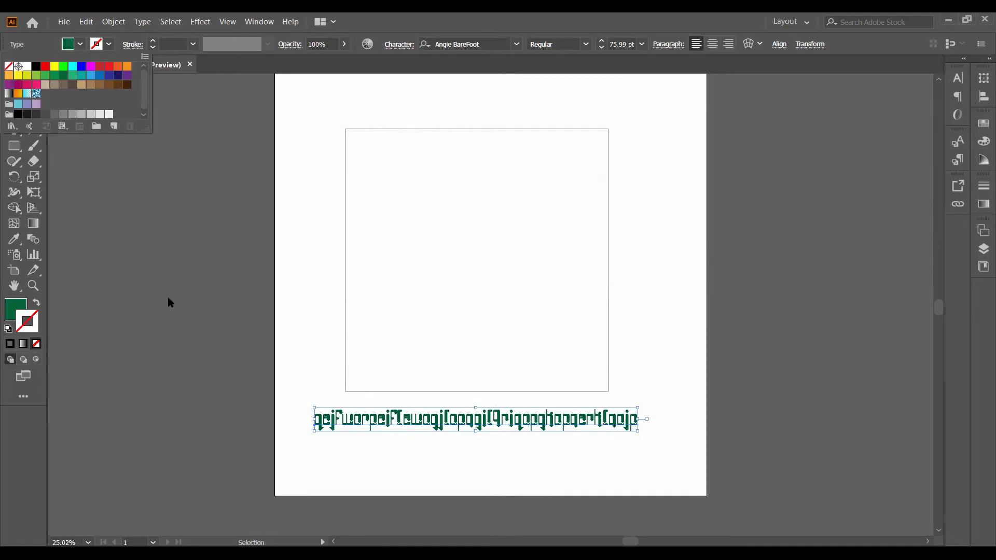
click(180, 69)
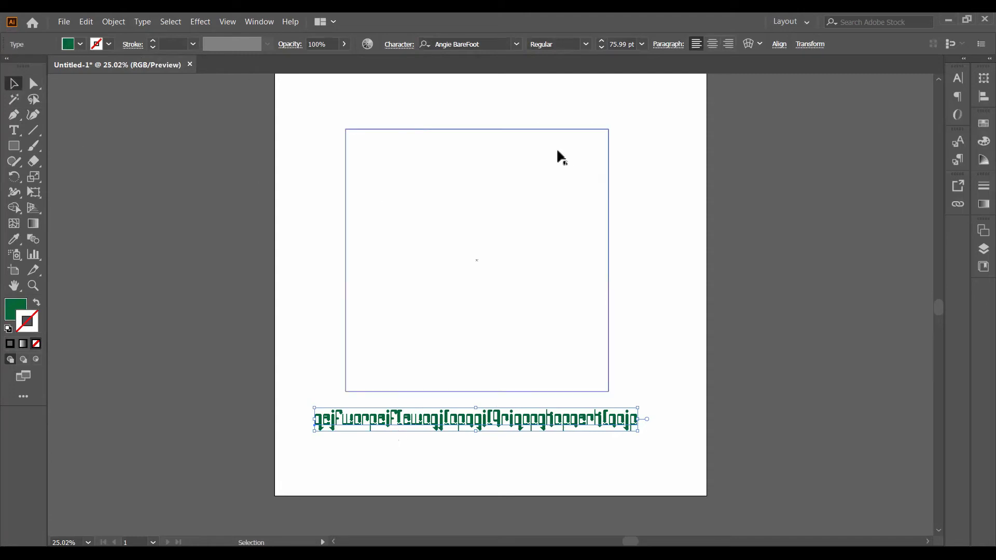
Give the square frame an 18 pt stroke weight, trying 4 pt first.
click(531, 135)
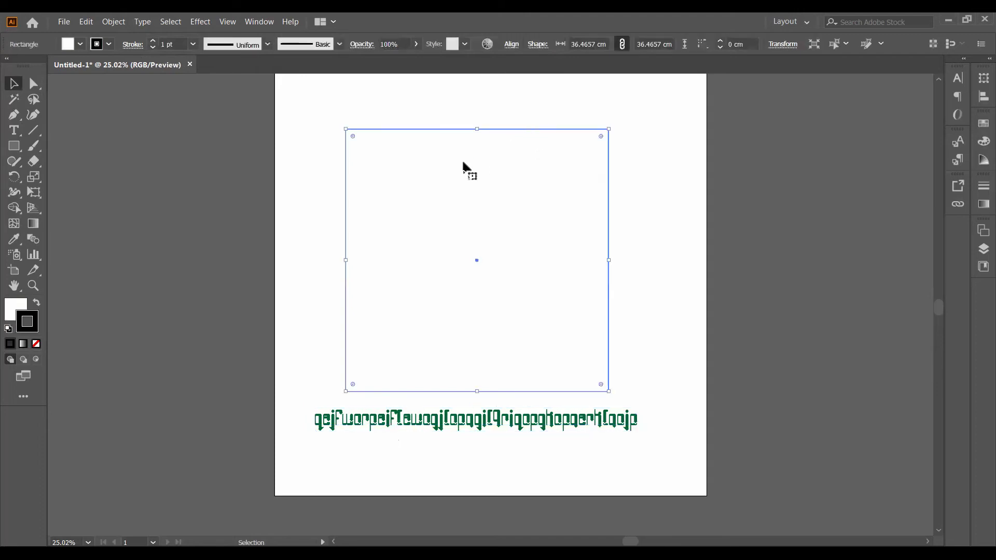
click(312, 198)
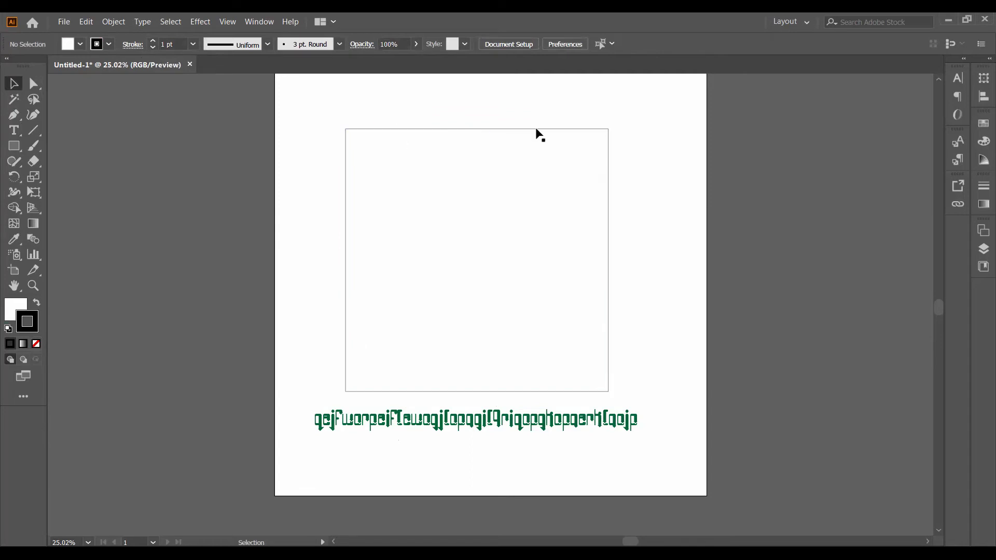
click(357, 129)
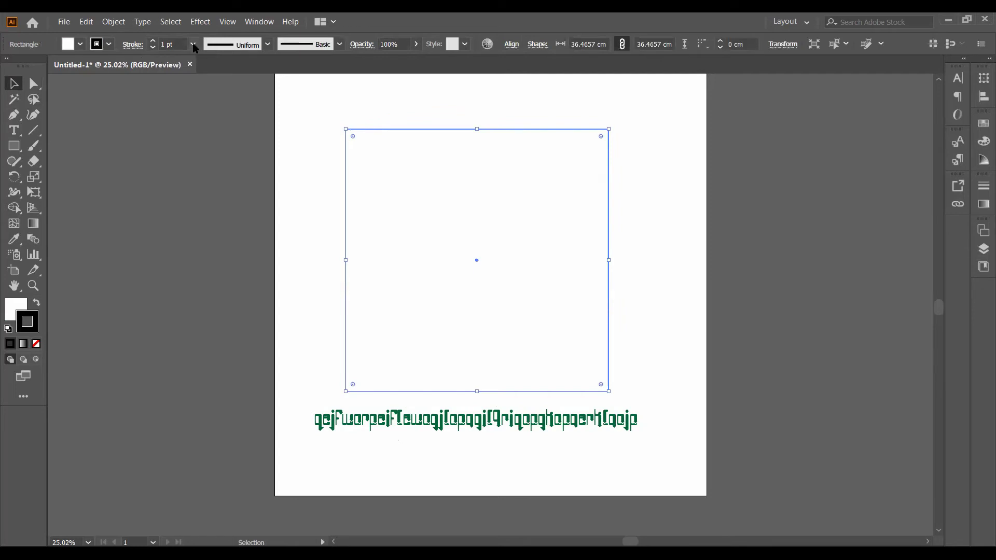
click(193, 45)
click(207, 143)
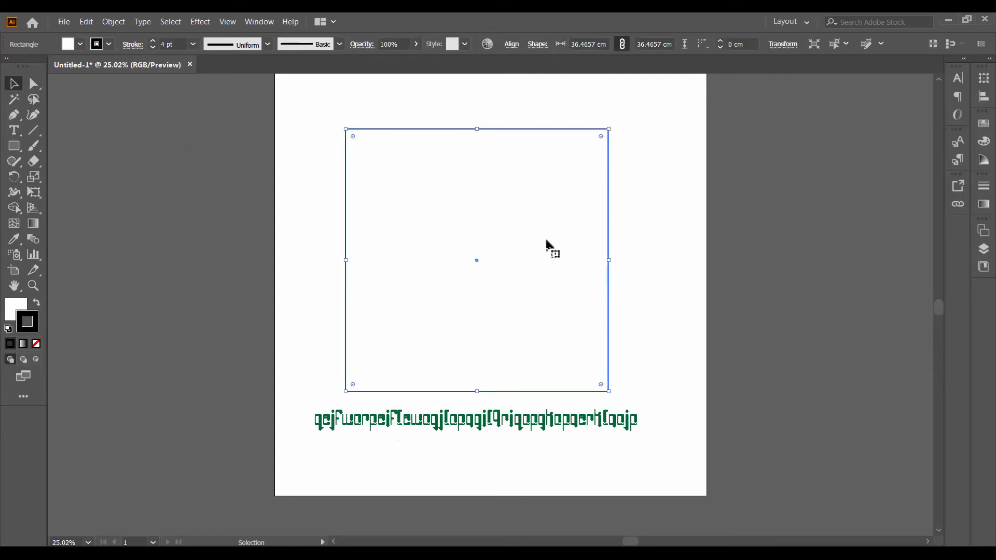
click(193, 44)
click(212, 285)
text(18)
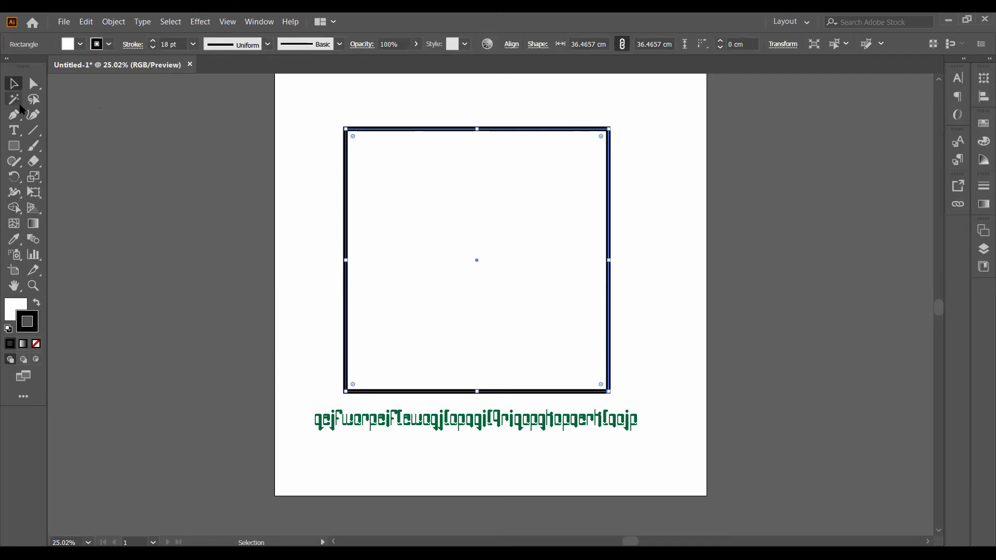
click(31, 134)
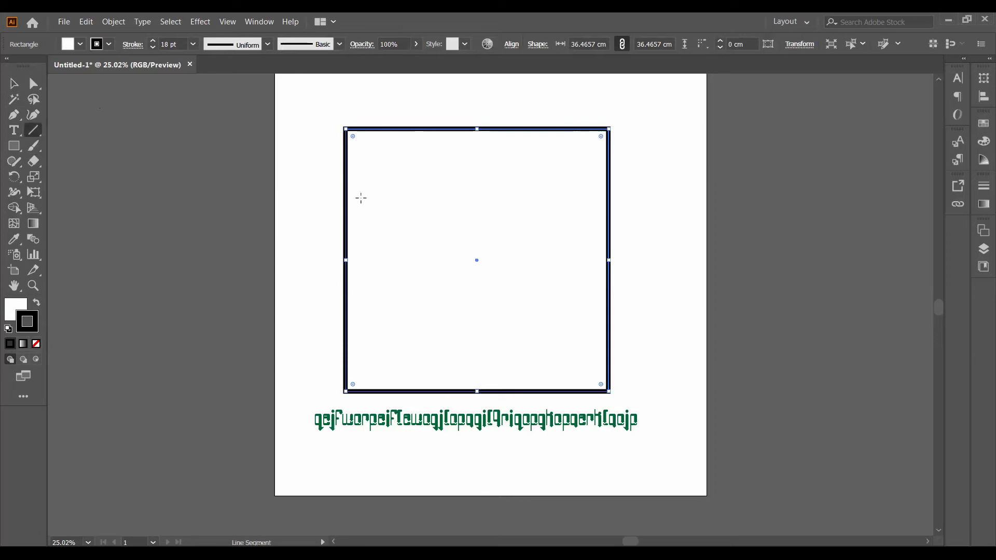
Draw seven thick straight lines above, beside, across and below the square and text.
drag(314, 105, 629, 118)
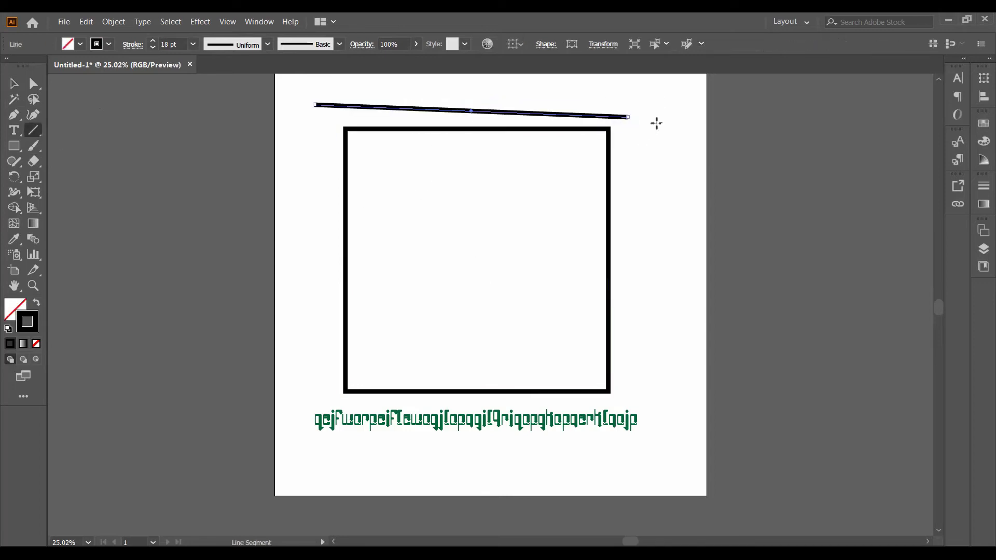
drag(681, 267, 657, 124)
drag(626, 203, 662, 414)
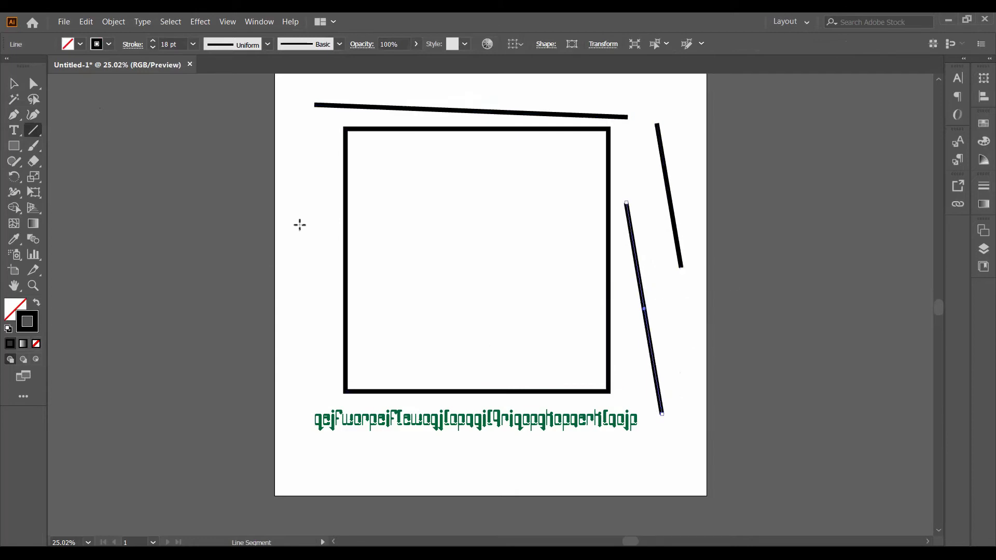
drag(303, 223, 541, 223)
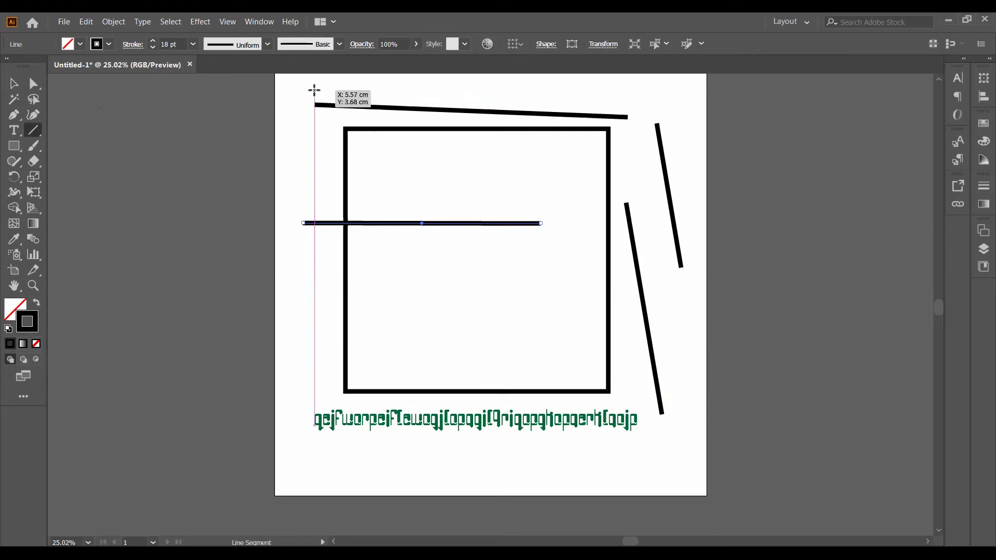
mouse_move(315, 90)
mouse_down()
mouse_move(654, 91)
mouse_move(722, 458)
mouse_up()
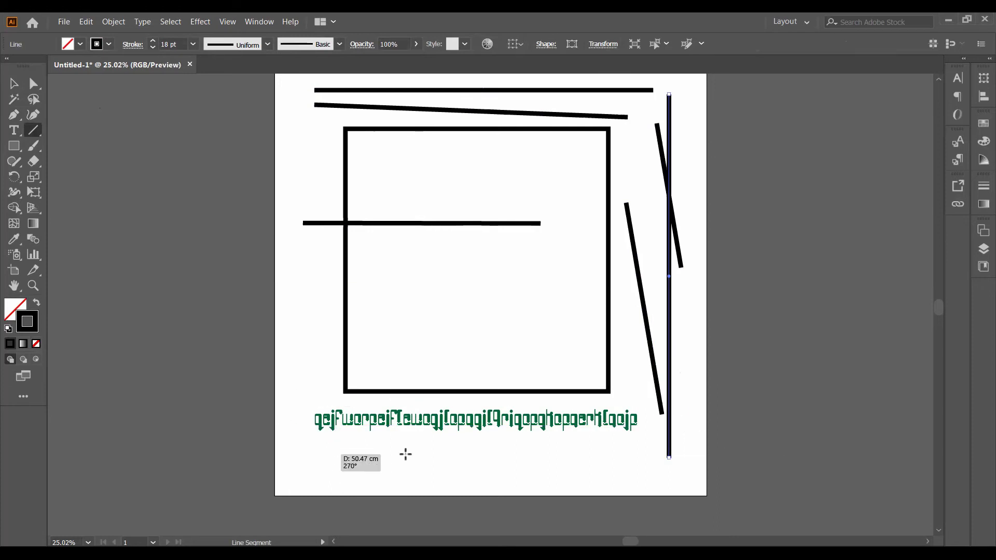
drag(319, 454, 638, 455)
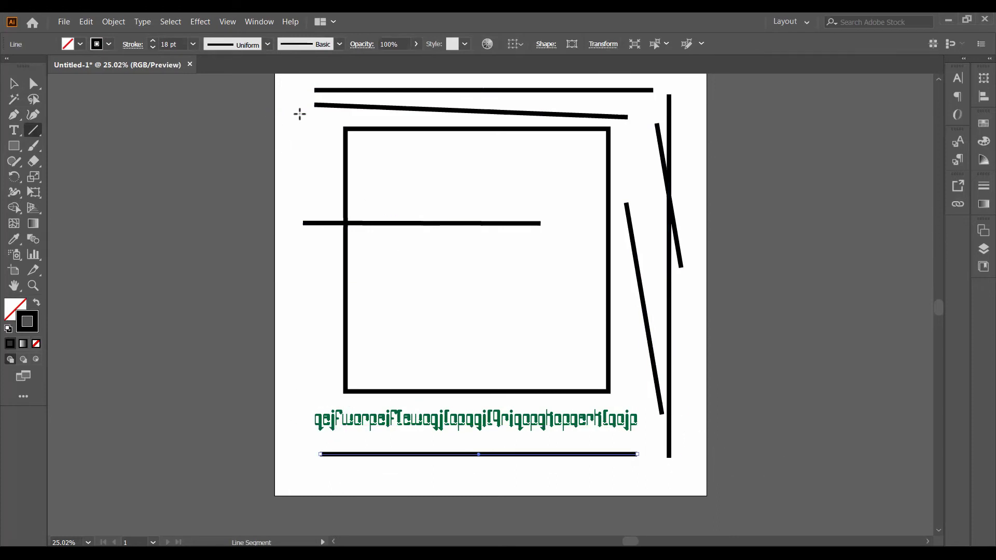
drag(299, 113, 335, 383)
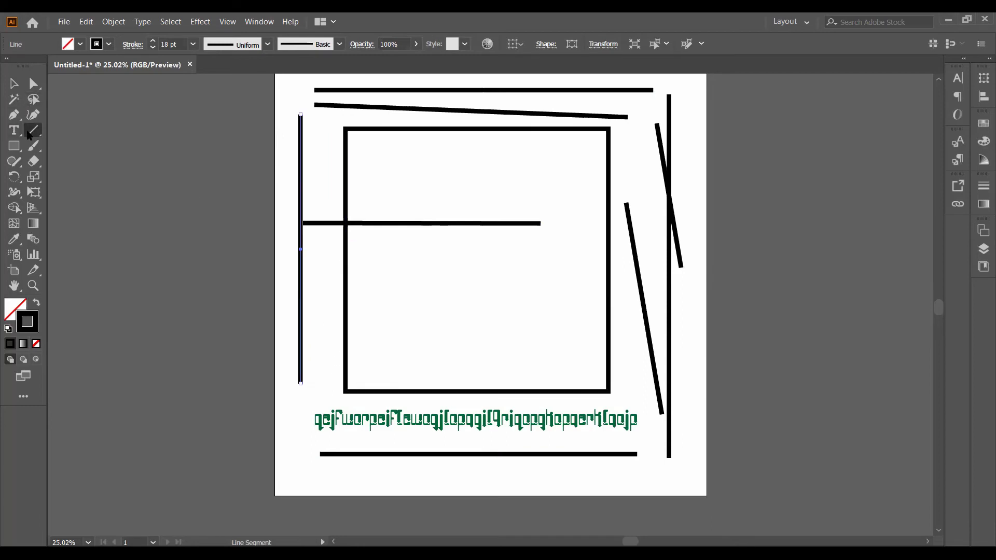
click(13, 147)
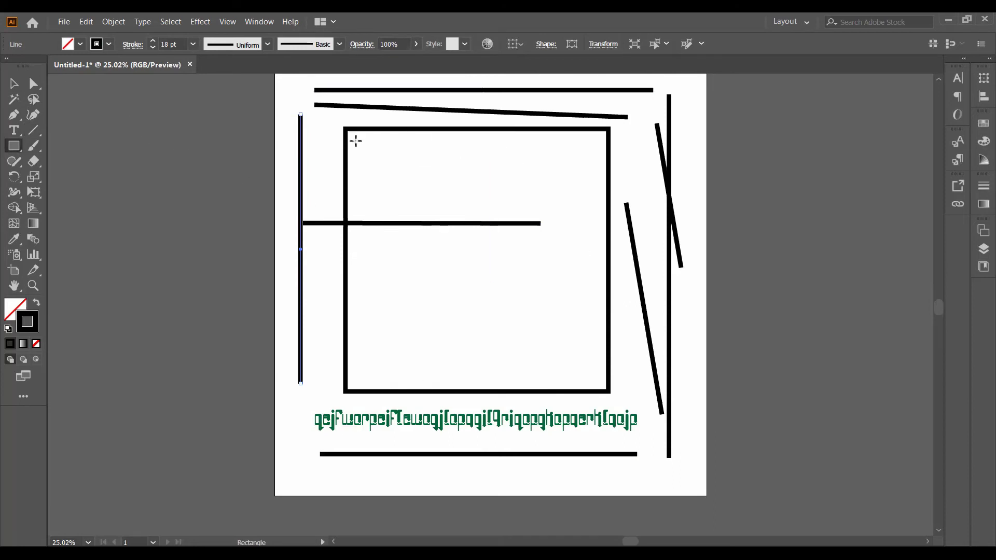
click(11, 150)
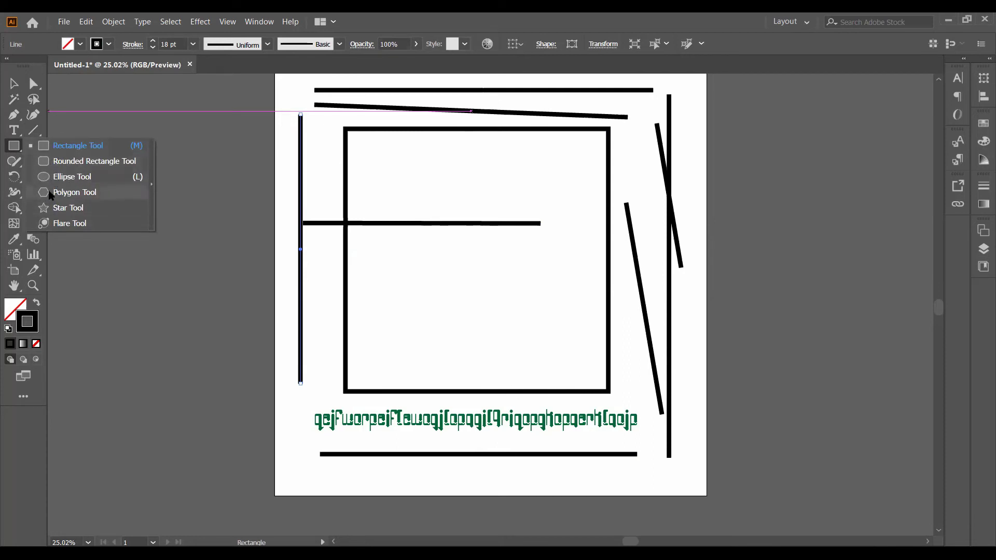
Cancel the rectangle size dialog and draw a circle inside the square.
click(198, 152)
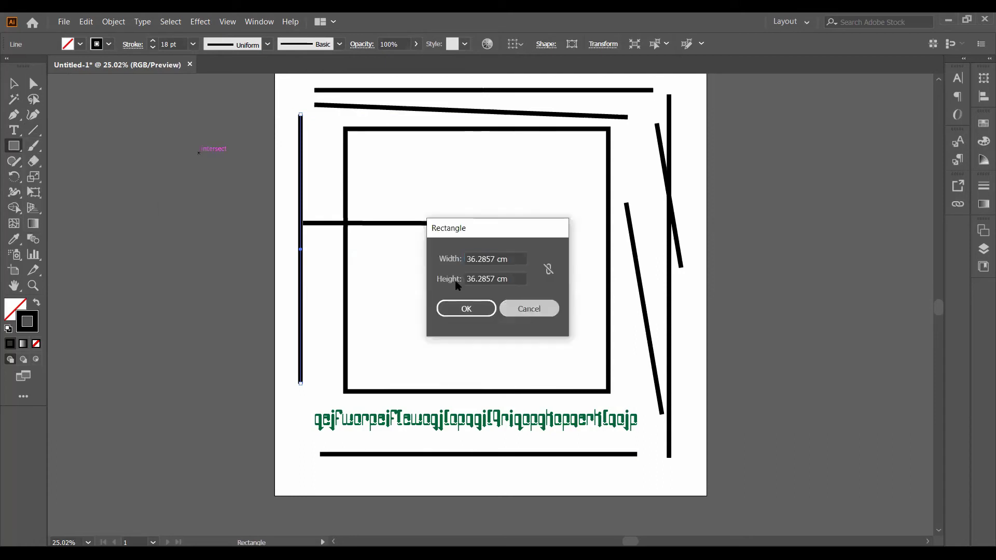
key(Escape)
click(14, 148)
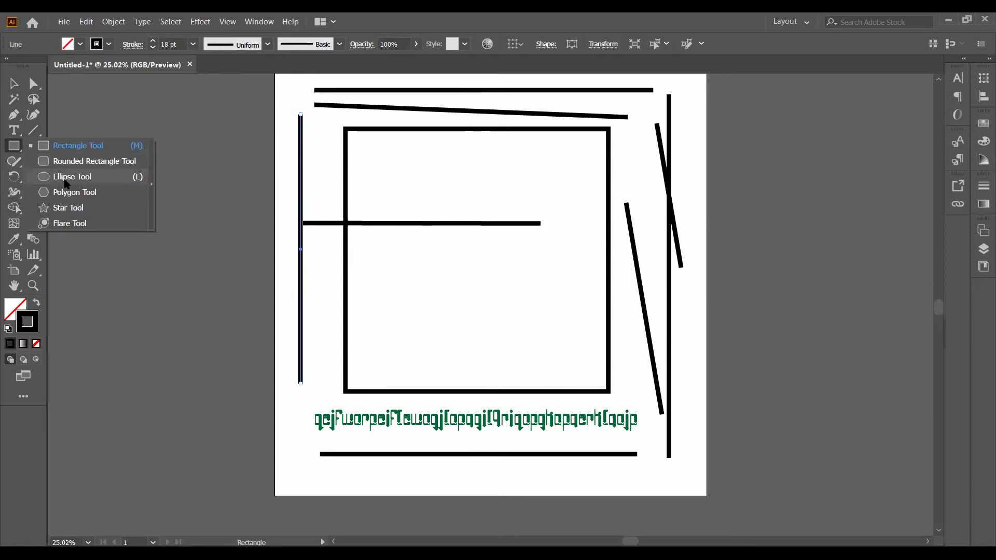
click(66, 178)
drag(391, 166, 567, 347)
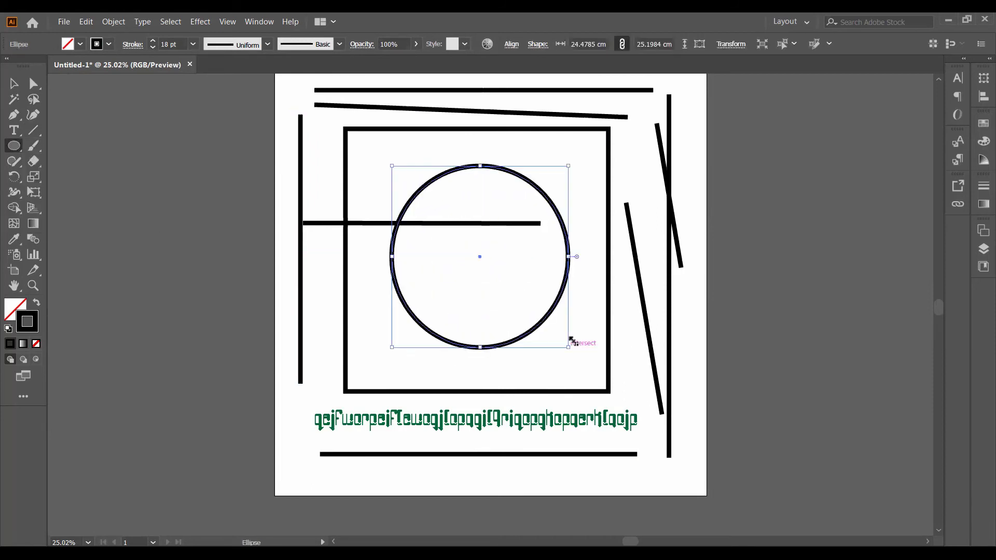
key(ctrl+z)
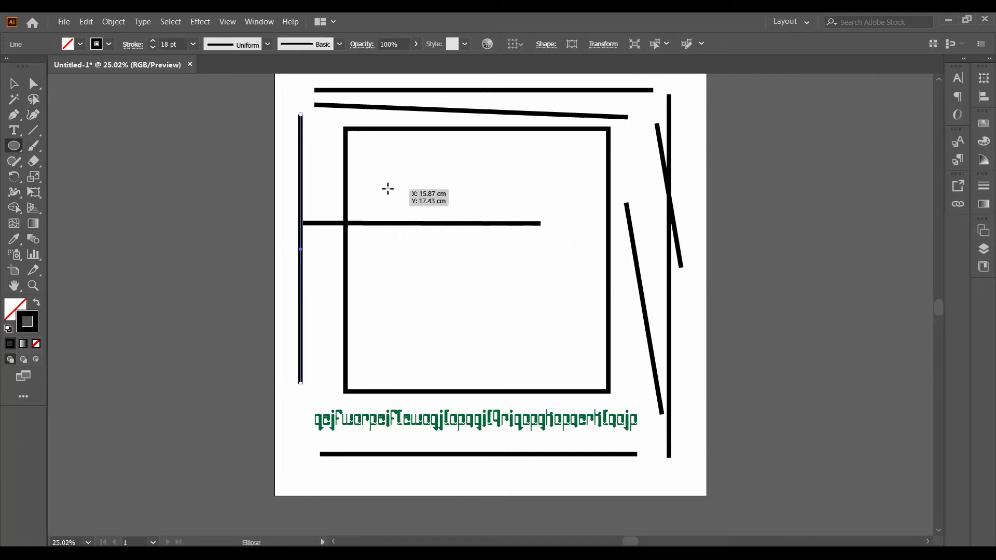
mouse_move(389, 189)
mouse_down()
mouse_move(511, 347)
mouse_move(558, 358)
mouse_up()
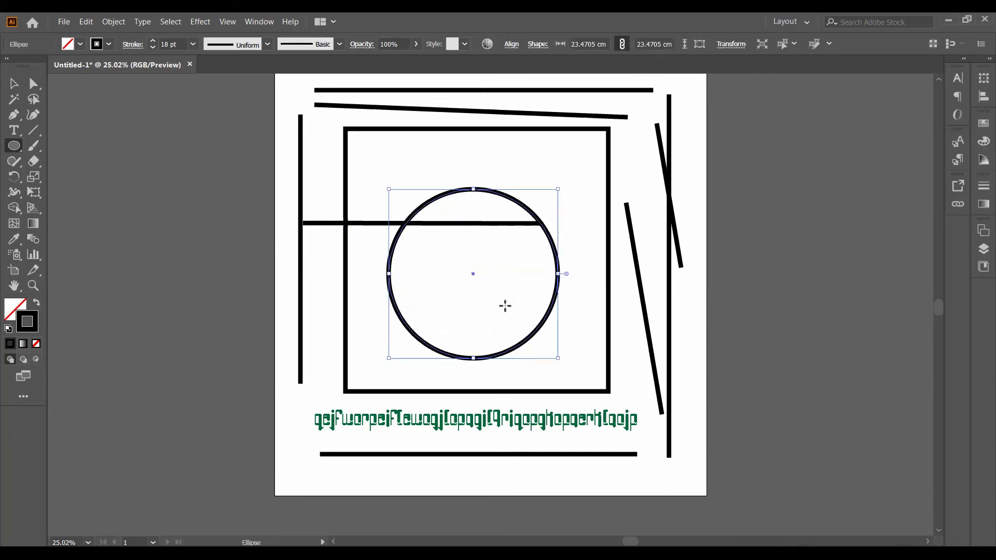
Undo the circle and the most recently drawn lines.
scroll(456, 205, down, 2)
scroll(456, 206, down, 1)
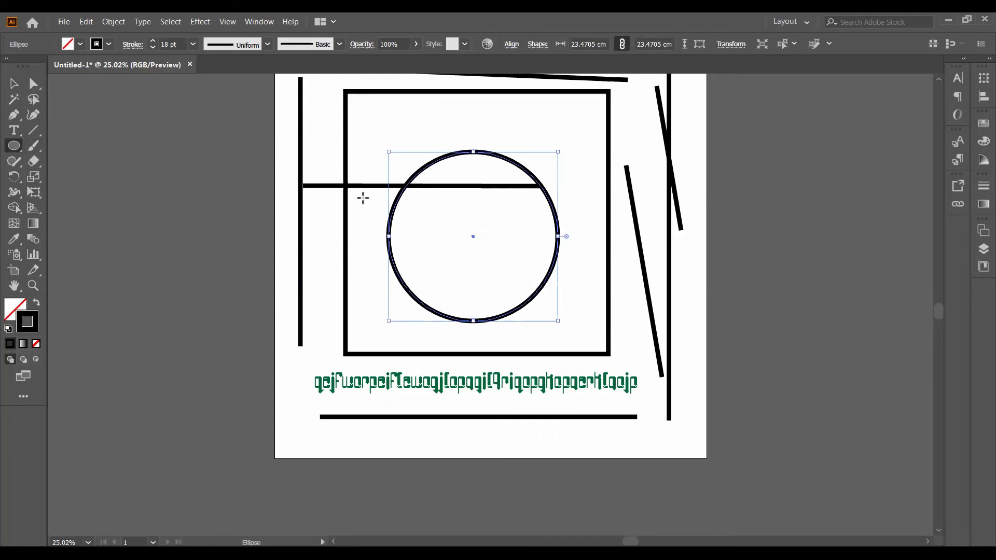
scroll(363, 197, up, 5)
key(ctrl+z)
Undo the remaining extra lines and move the square up just above the green text.
key(ctrl+z)
key(ctrl+z)
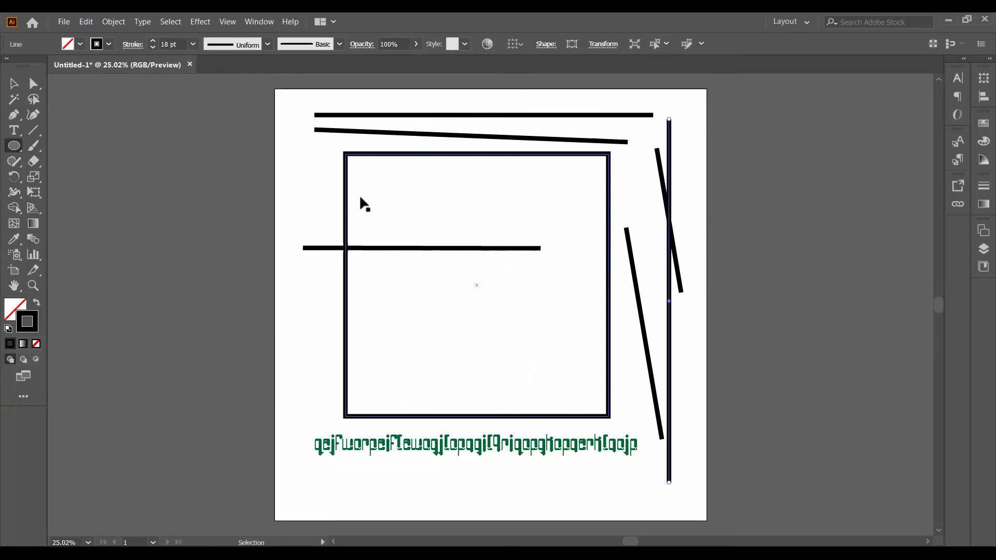
key(ctrl+z)
key(ctrl+z)
key(ctrl+z)
key(ctrl+z)
key(ctrl+z)
key(ctrl+z)
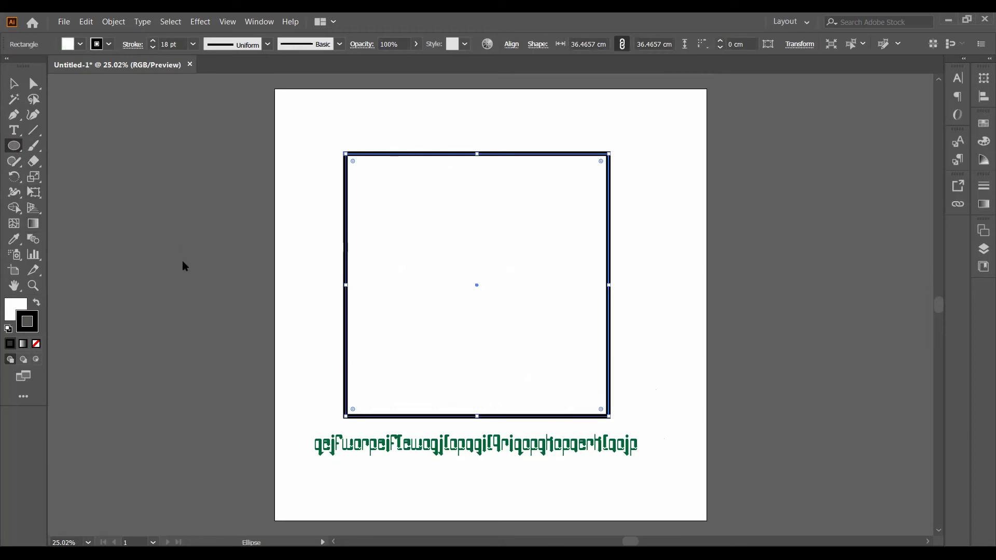
click(14, 83)
drag(453, 273, 454, 235)
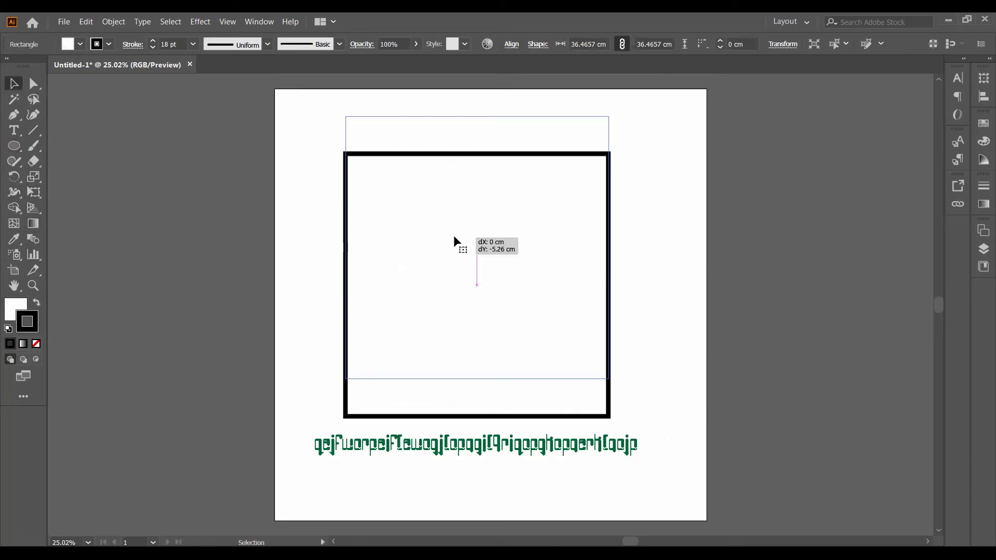
key(ctrl+z)
drag(448, 284, 447, 250)
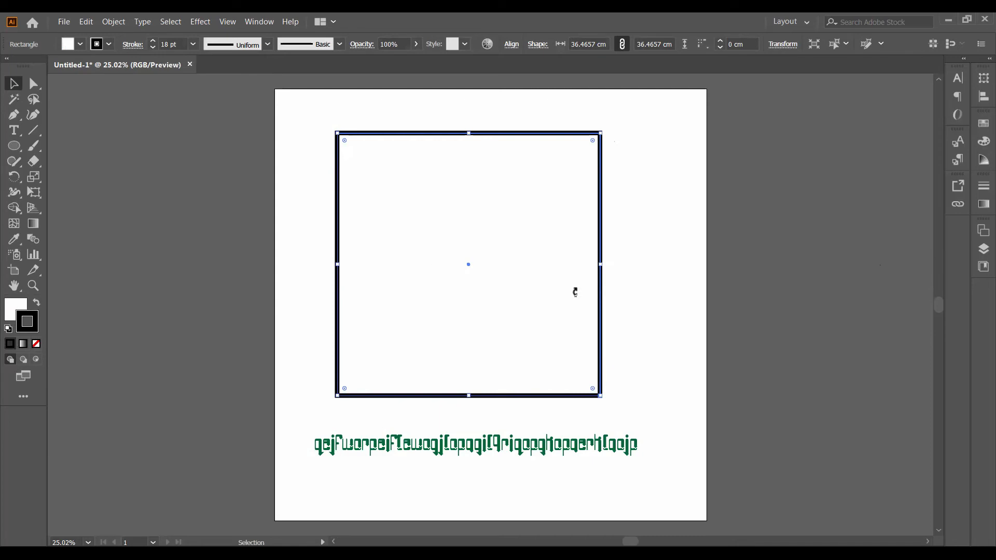
click(13, 310)
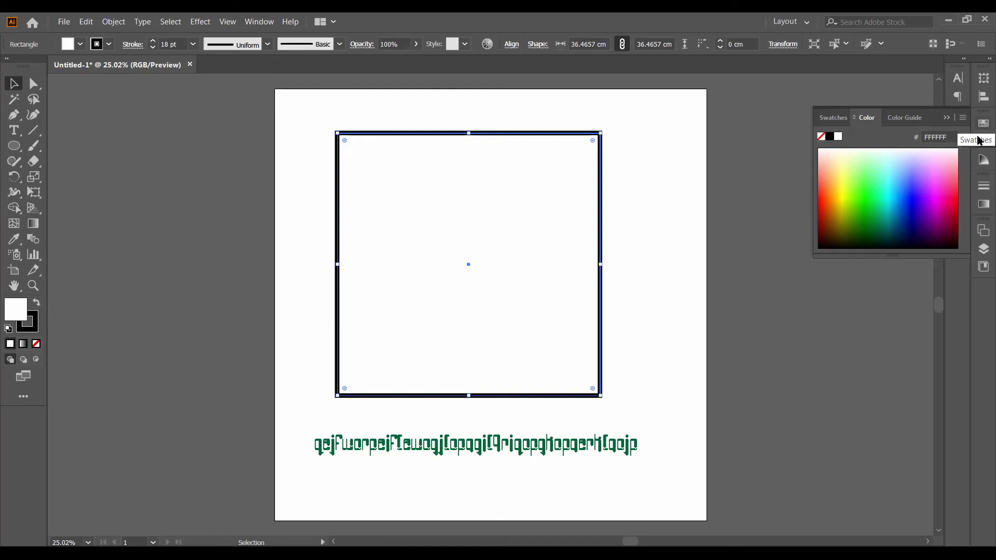
Try blue and mint fills, then fill the square with bright blue 004FDB.
click(908, 190)
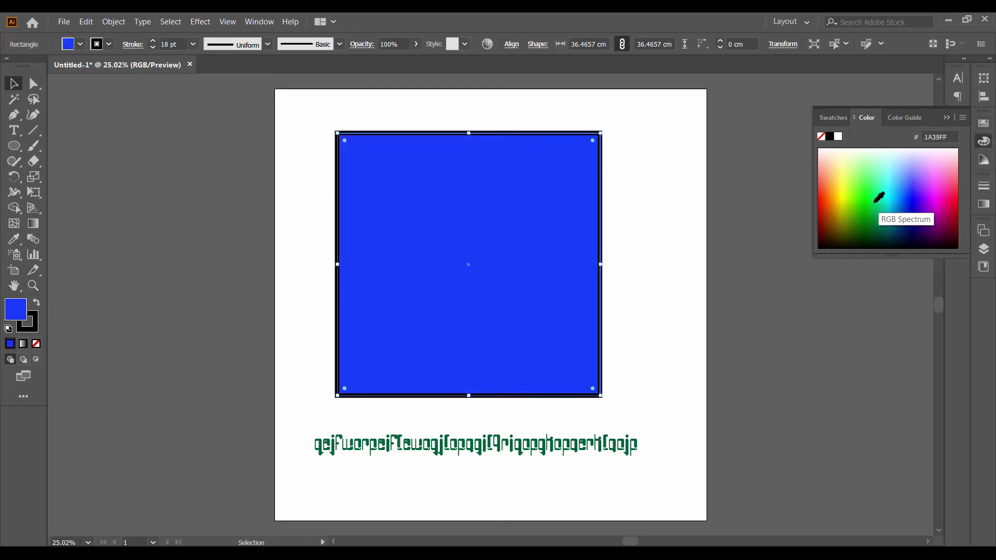
click(861, 187)
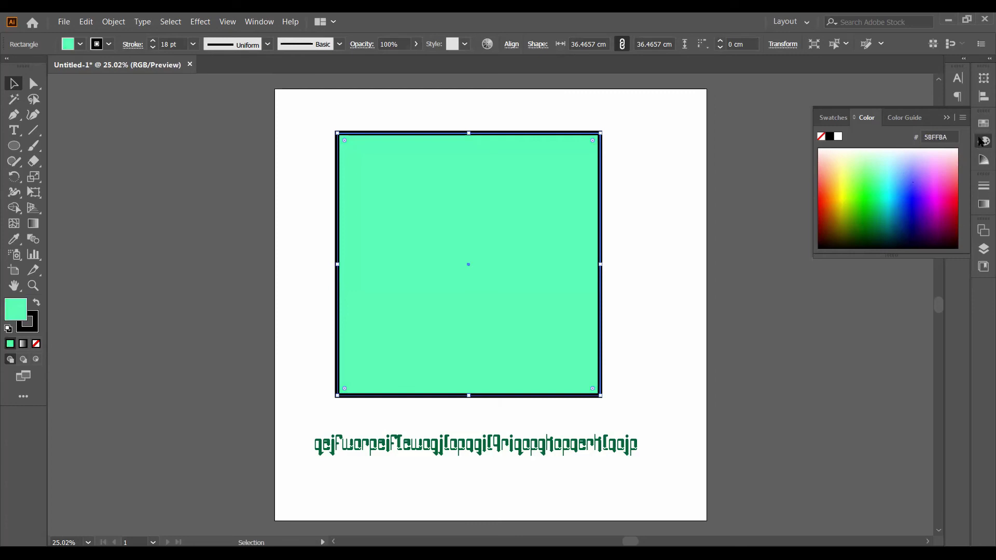
click(259, 22)
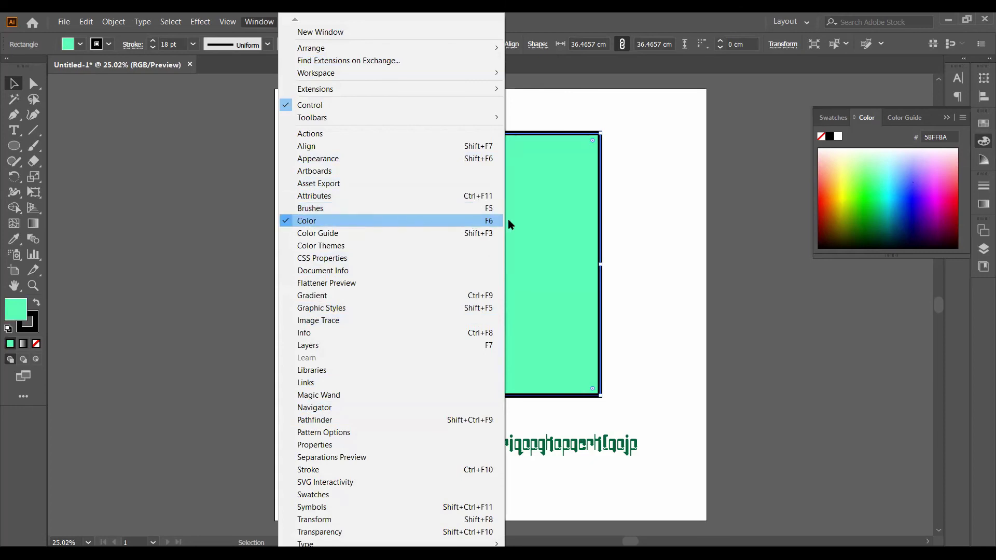
click(933, 198)
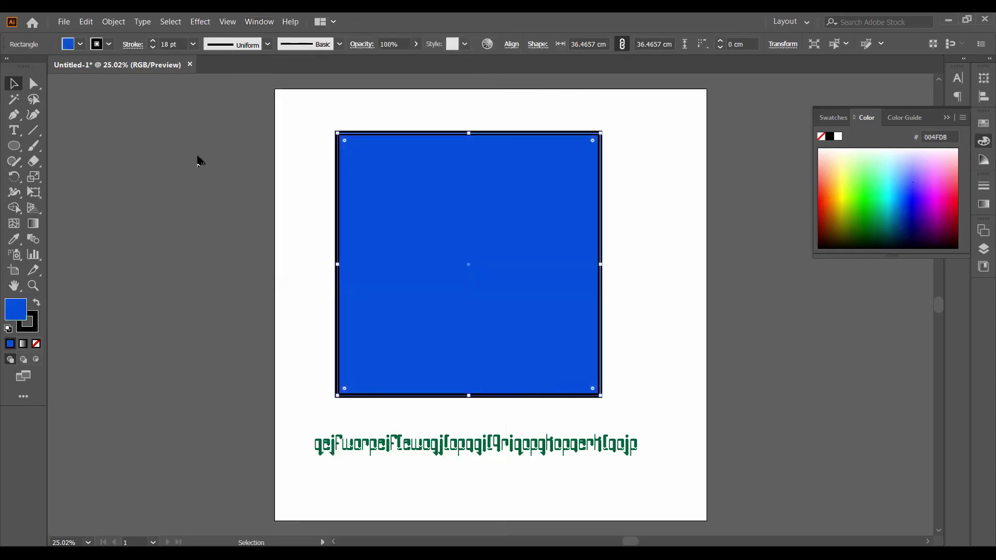
Change the square's fill to slate blue 5866B7 in the Color Picker.
double_click(14, 311)
click(553, 247)
text(00D89A)
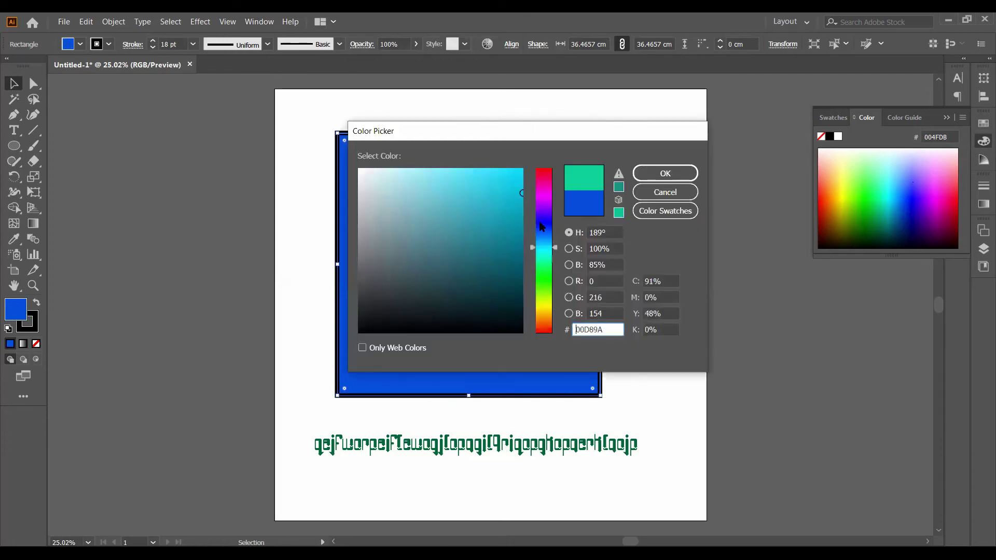
click(540, 227)
click(443, 214)
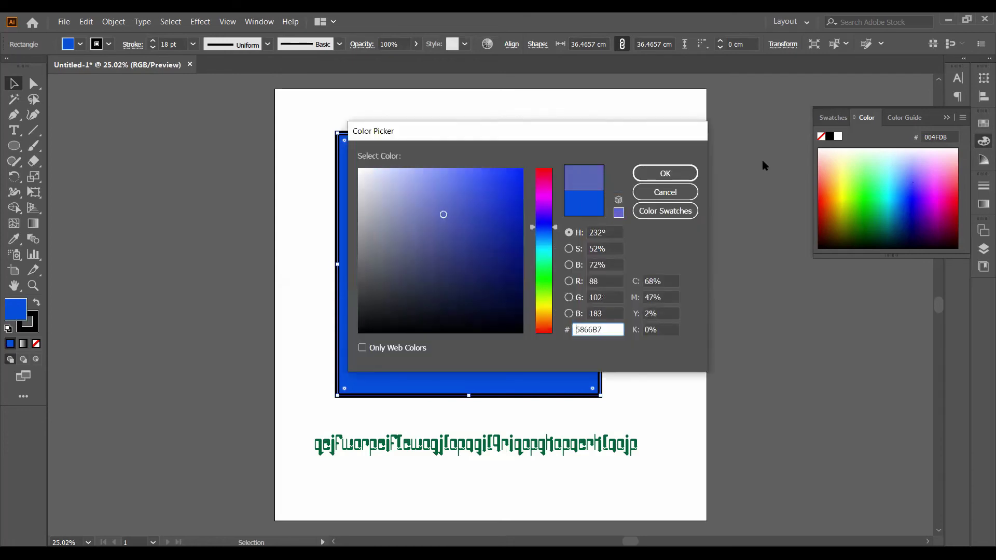
click(677, 171)
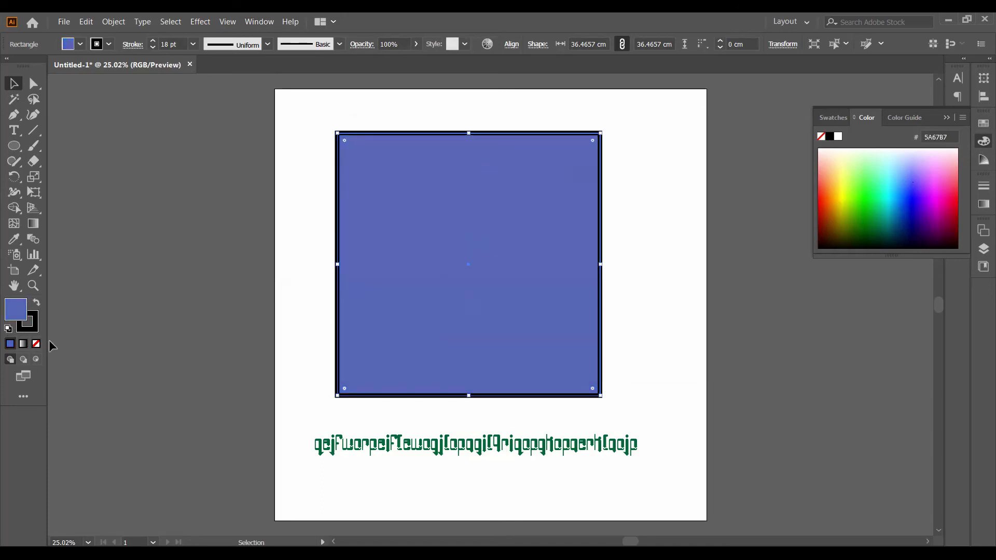
click(36, 331)
Try several stroke colours, then give the square a 40 pt bright cyan 06FFFF stroke.
click(898, 189)
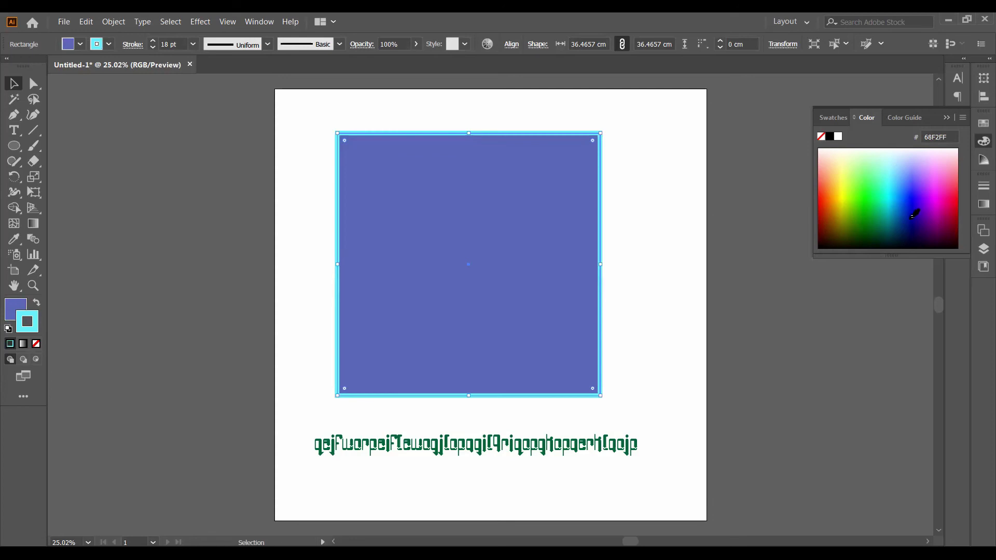
click(915, 214)
click(864, 207)
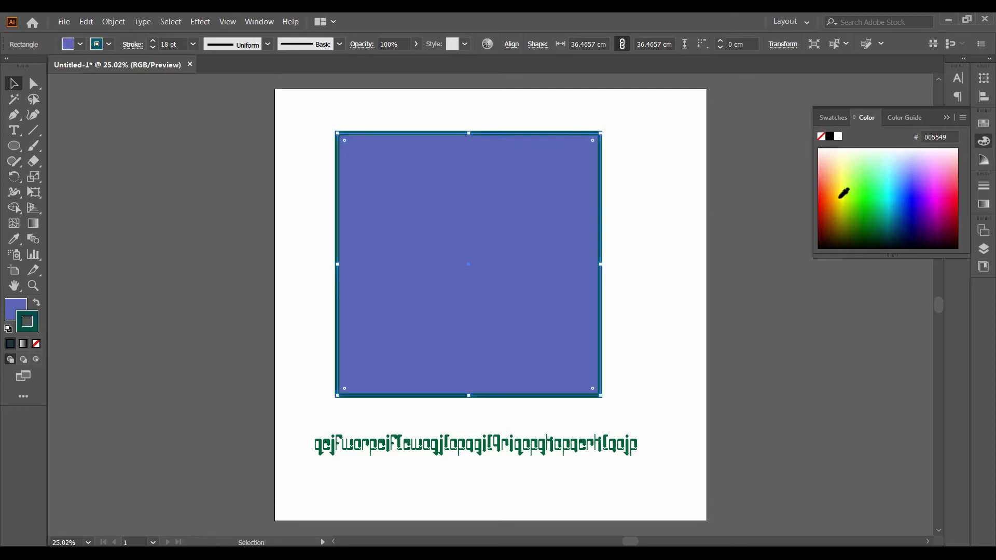
click(844, 193)
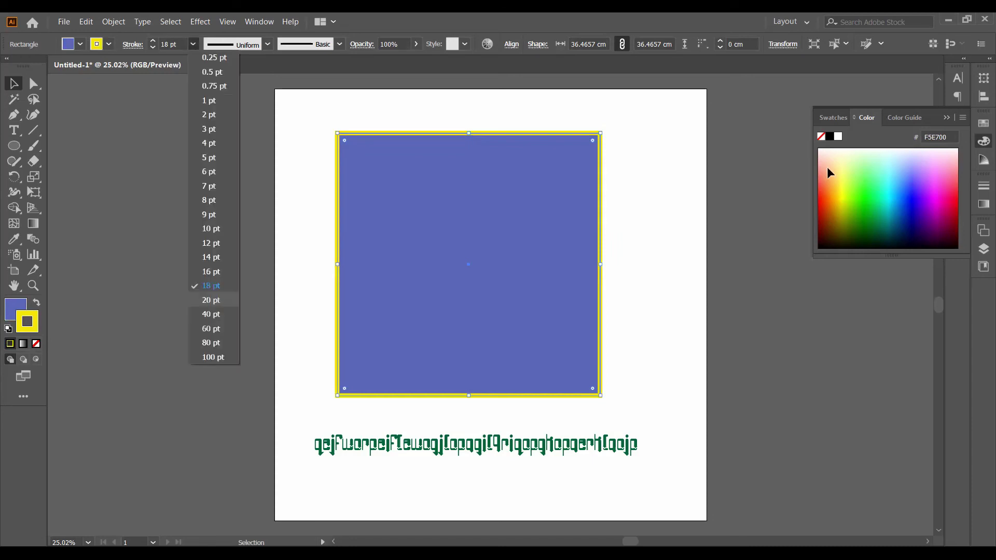
click(898, 191)
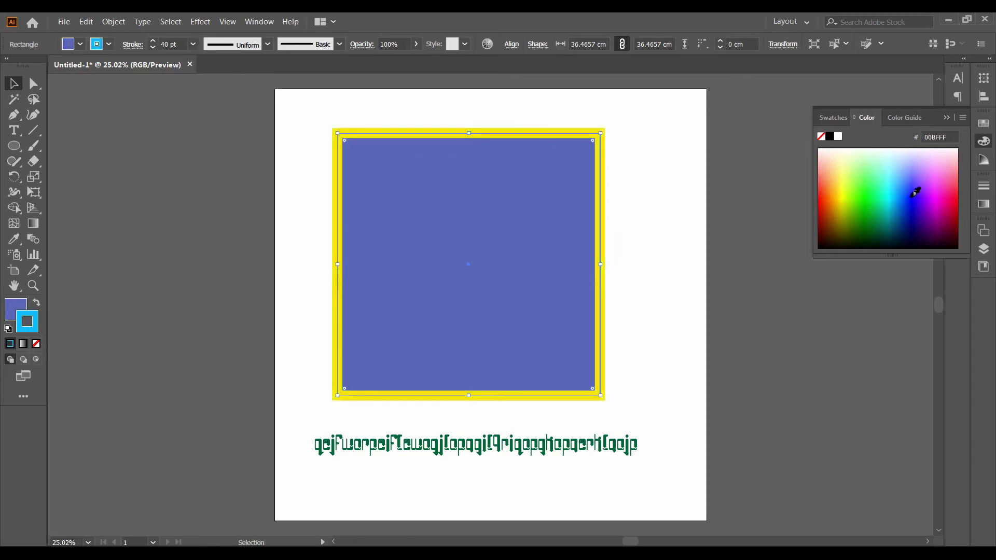
drag(915, 192, 885, 187)
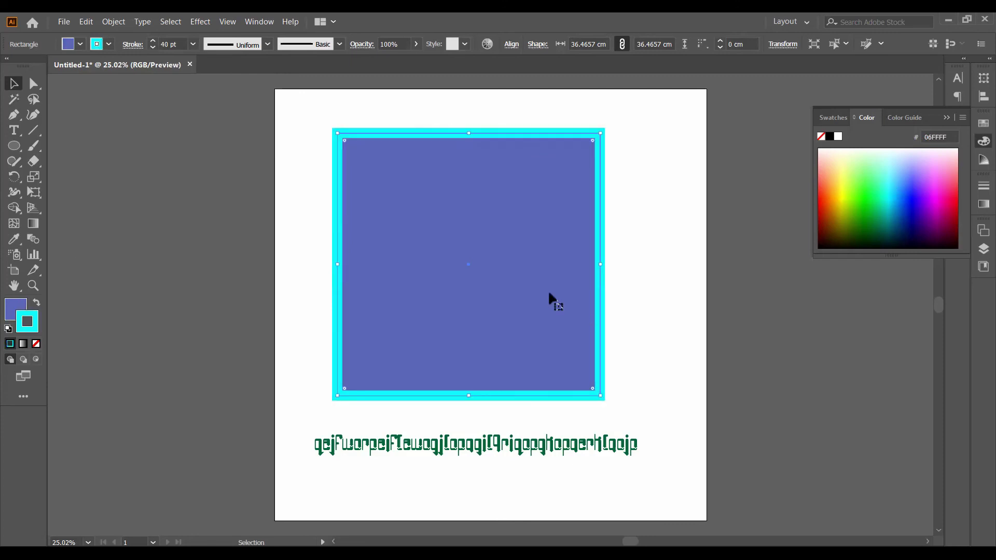
scroll(550, 296, down, 1)
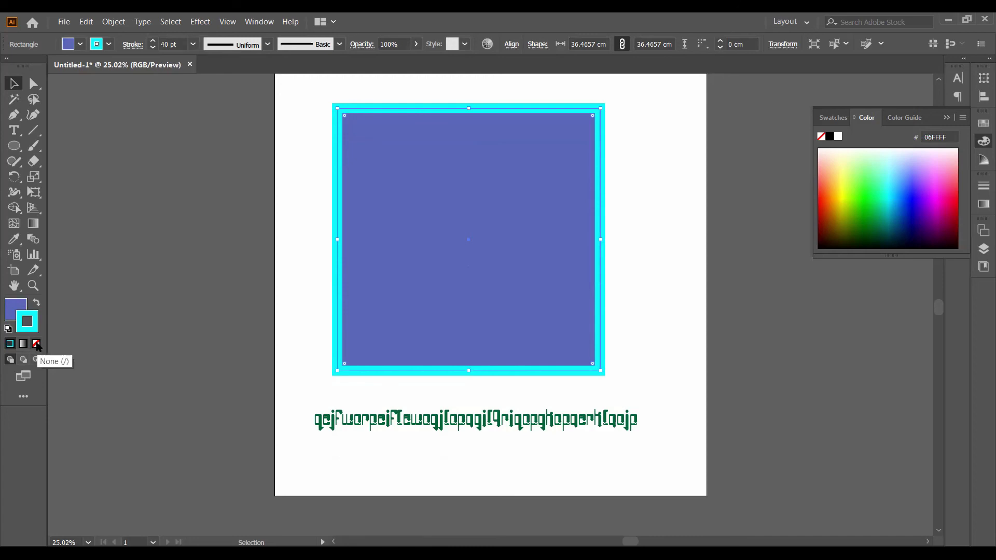
Restore the 40 pt cyan stroke and set the square's fill to None.
key(slash)
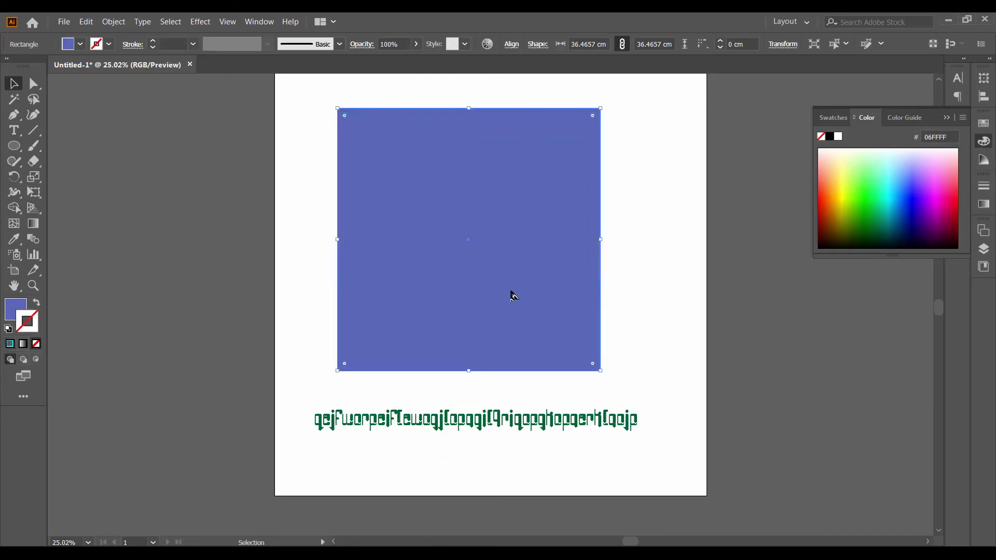
key(ctrl+z)
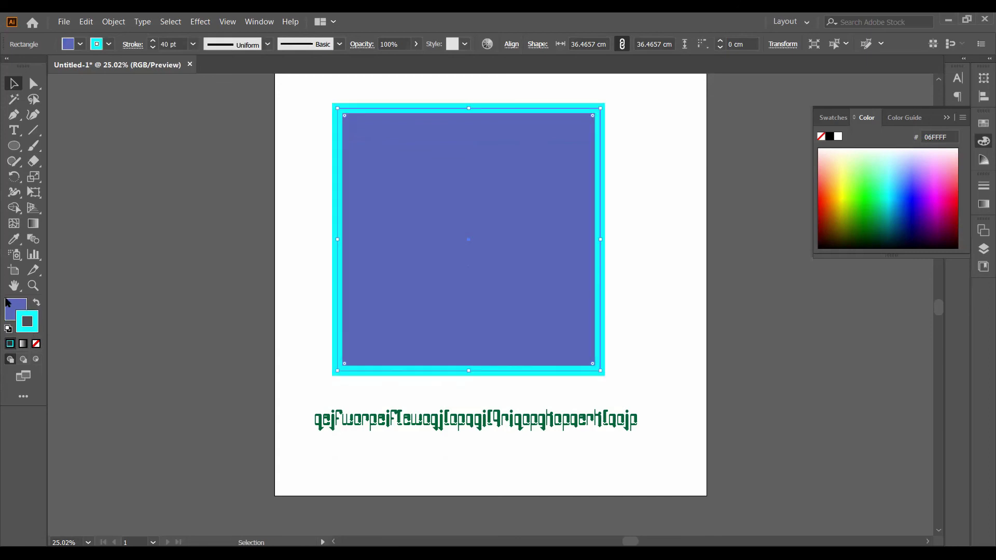
click(7, 303)
click(36, 344)
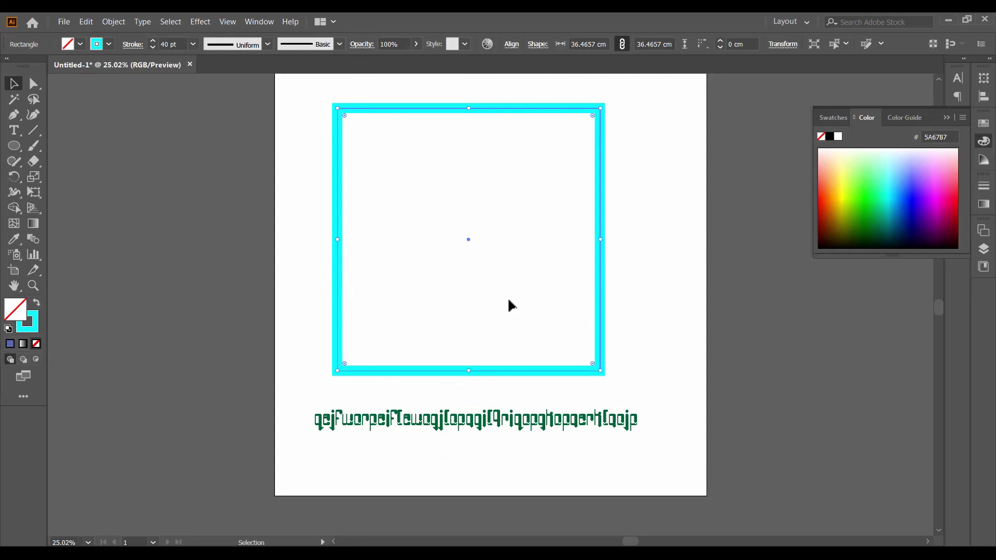
scroll(507, 296, up, 2)
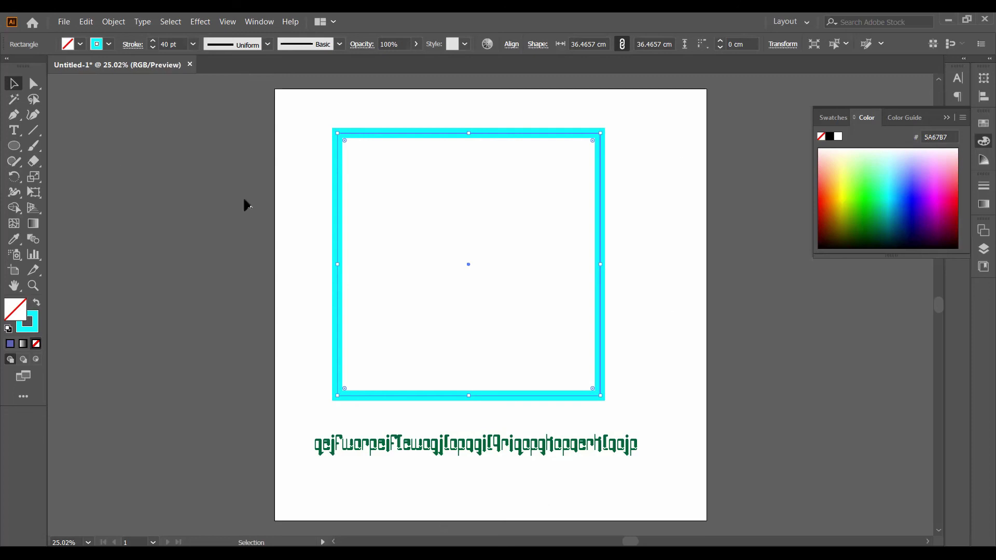
scroll(310, 164, down, 2)
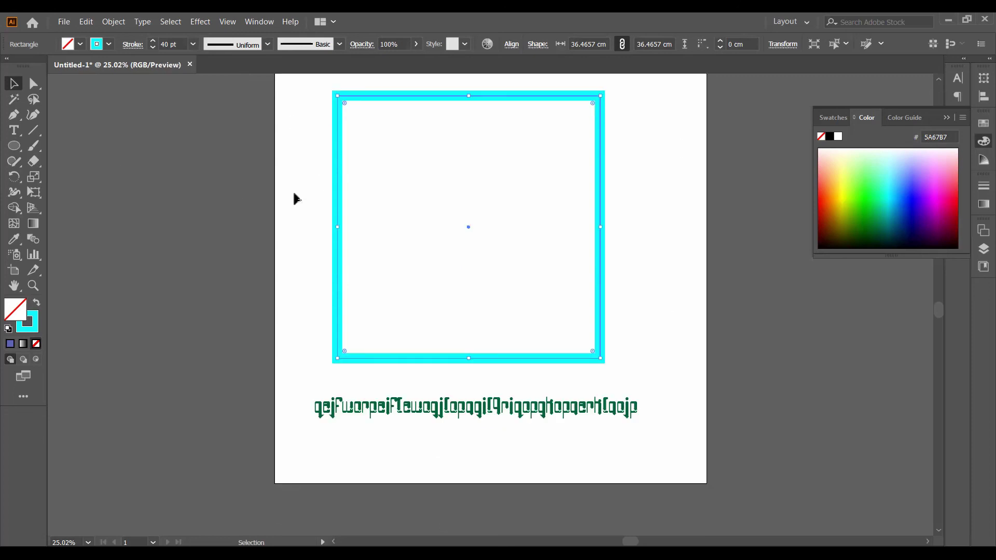
scroll(293, 194, down, 2)
scroll(293, 195, up, 5)
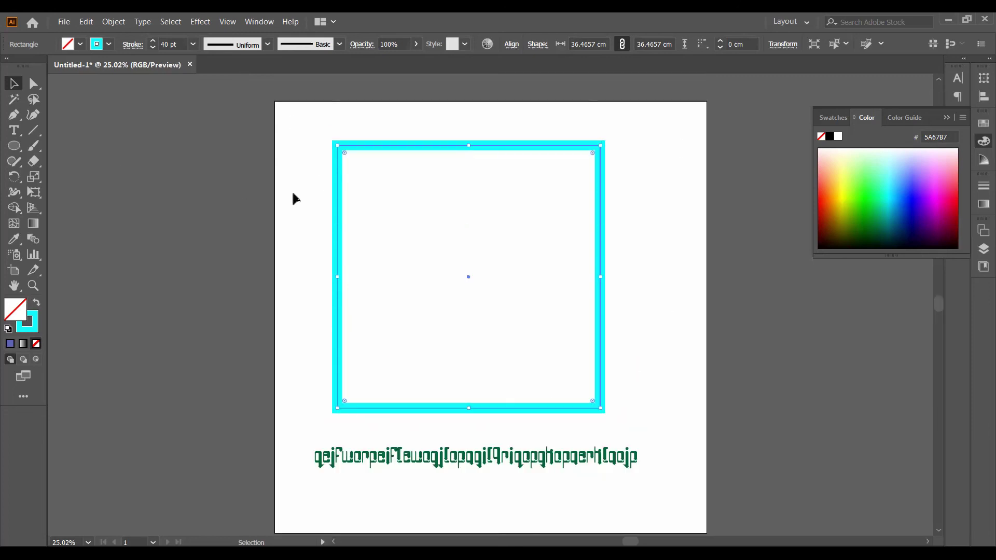
scroll(291, 187, down, 2)
scroll(290, 183, up, 1)
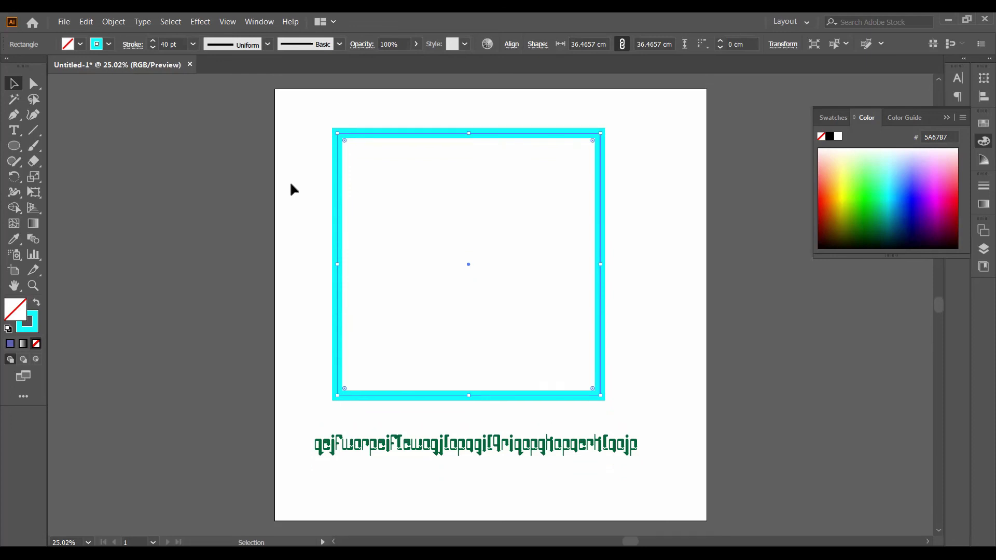
scroll(291, 184, down, 1)
scroll(291, 183, up, 1)
scroll(295, 167, up, 1)
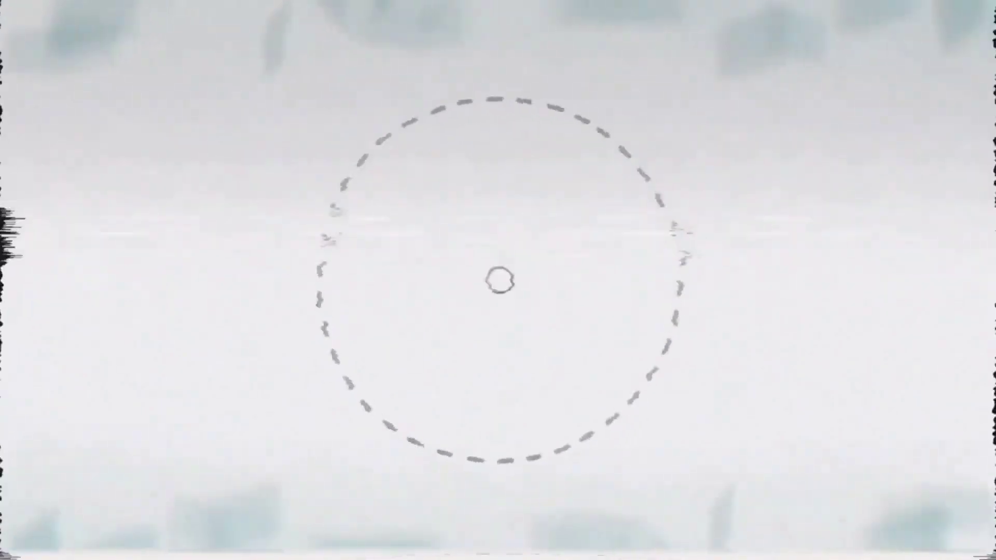